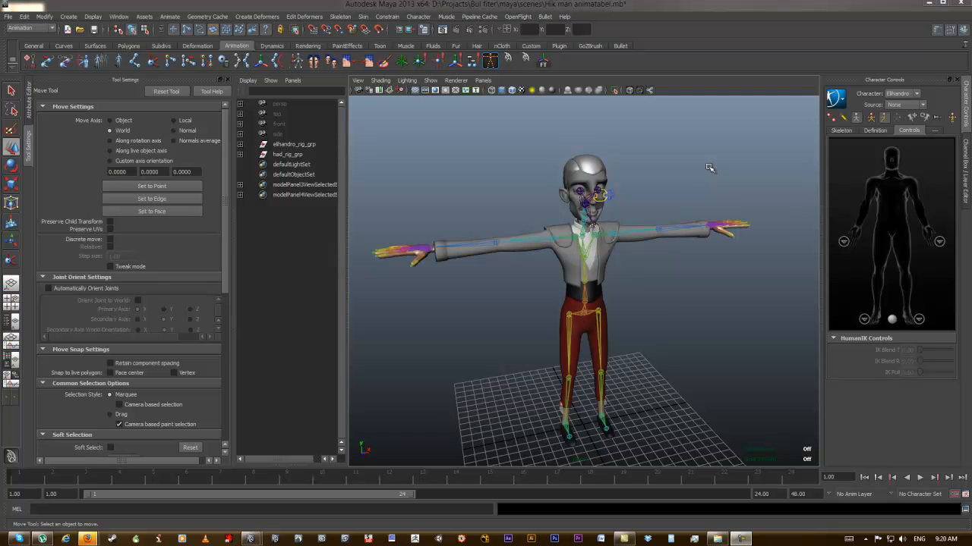
Step: Try rotating the character's shoulder joint, then undo the rotation and clear the selection
mouse_move(674, 291)
alt+mouse_down()
mouse_move(643, 284)
mouse_move(662, 286)
alt+mouse_up()
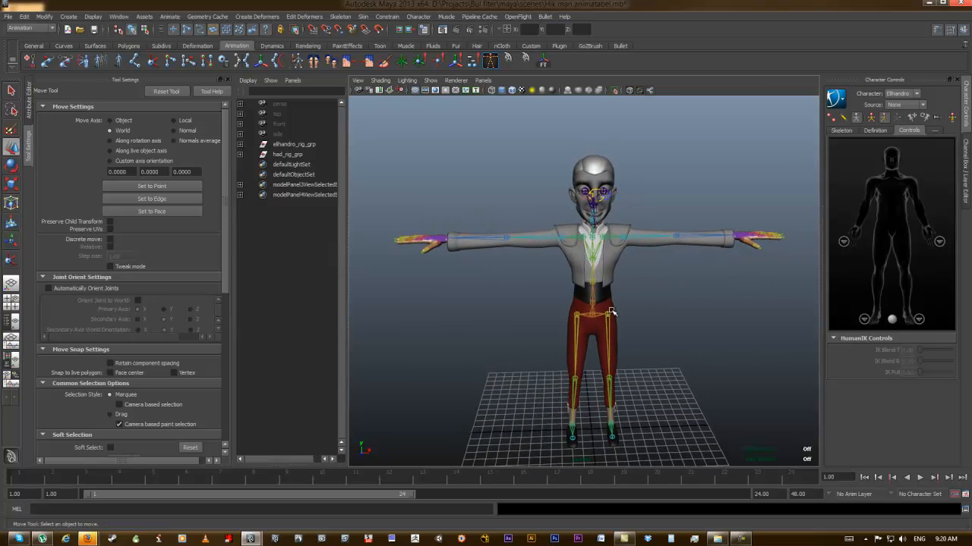
alt+drag(637, 327, 631, 269)
alt+drag(644, 229, 630, 277)
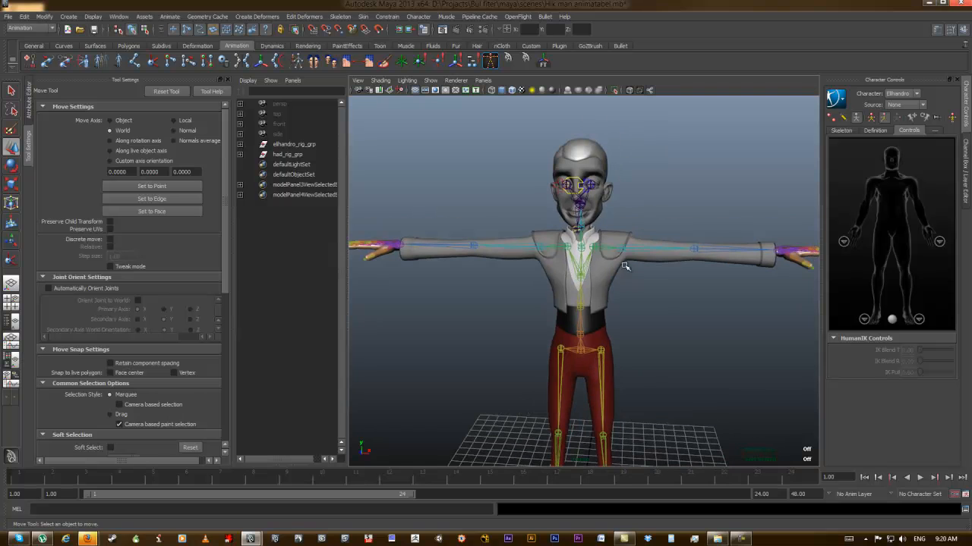
click(607, 248)
key(e)
mouse_move(614, 236)
mouse_down()
mouse_move(616, 255)
mouse_move(611, 220)
mouse_move(642, 332)
mouse_move(707, 336)
mouse_move(681, 302)
mouse_move(581, 293)
mouse_move(581, 308)
mouse_move(570, 310)
mouse_move(661, 309)
mouse_move(607, 250)
mouse_up()
key(ctrl+z)
click(630, 249)
key(ctrl+z)
click(625, 299)
Step: Try rotating the bn_jaw01 jaw joint, then undo the change and clear the selection
click(587, 203)
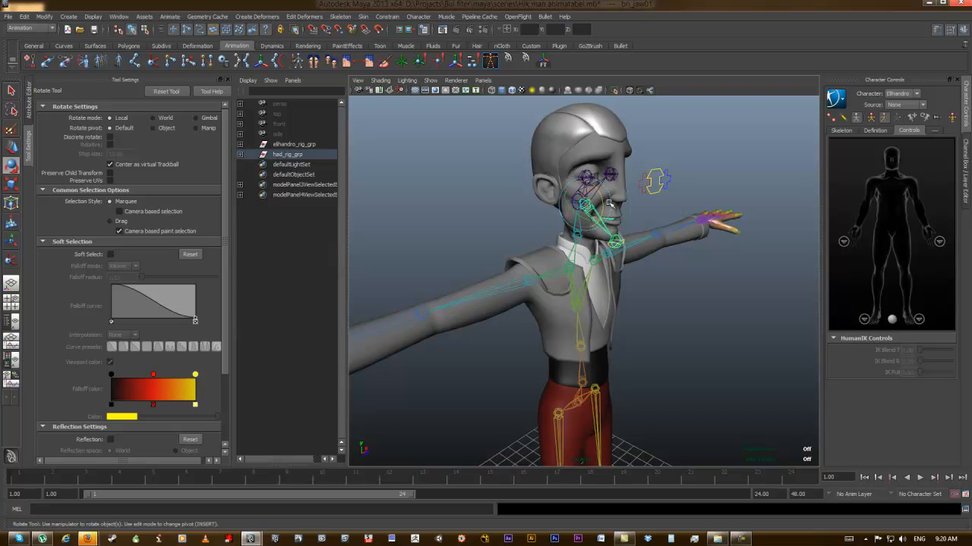
click(600, 201)
click(621, 242)
alt+drag(646, 238, 661, 236)
drag(602, 207, 605, 211)
key(ctrl+z)
click(722, 296)
Step: Examine the head and facial joints and how they sit relative to the body skeleton's neck and head
alt+drag(722, 297, 590, 252)
scroll(682, 266, up, 4)
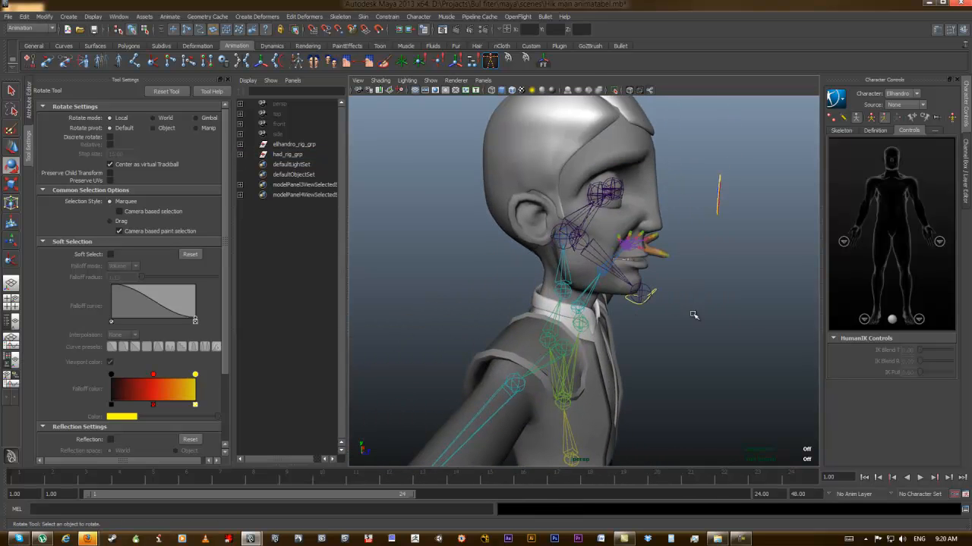
alt+drag(667, 308, 581, 299)
scroll(582, 299, down, 4)
alt+drag(668, 308, 588, 307)
scroll(577, 307, down, 3)
alt+middle_drag(575, 307, 570, 291)
alt+drag(570, 291, 649, 236)
alt+middle_drag(649, 237, 630, 300)
alt+right_drag(630, 300, 775, 342)
alt+drag(570, 258, 597, 238)
Step: Parent-constrain the facial rig's be_conctTohad01 joint to the body skeleton's Elihandro_Head joint
click(540, 215)
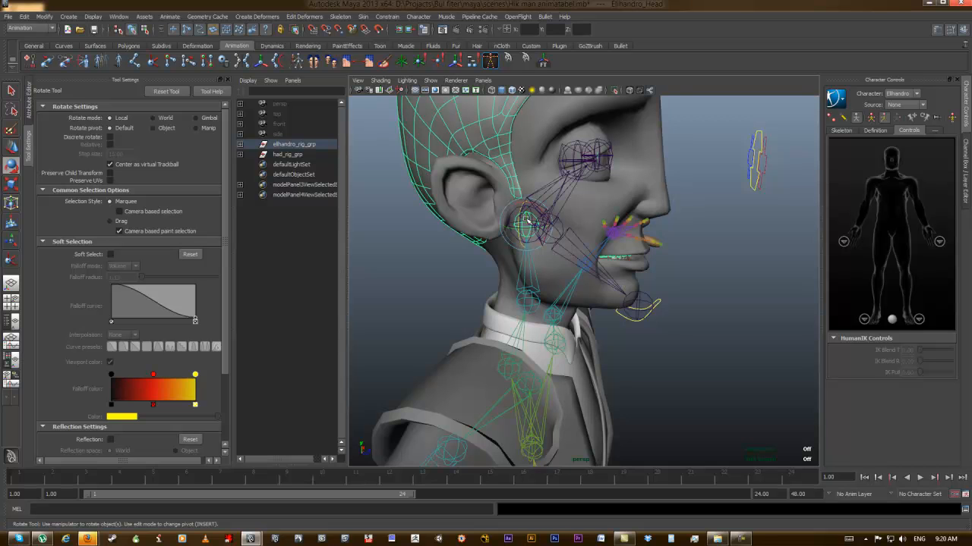
click(571, 244)
key(ctrl+z)
key(q)
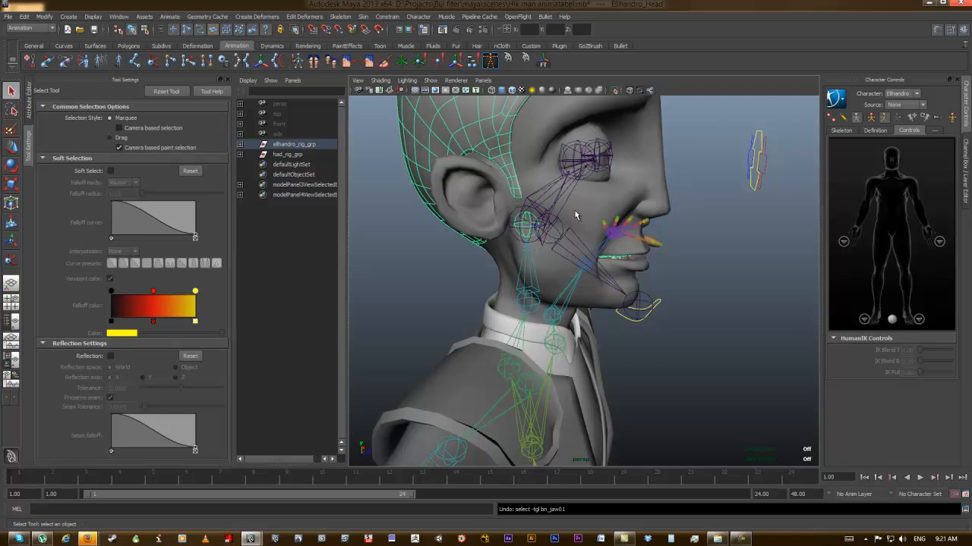
click(520, 213)
mouse_move(583, 224)
alt+mouse_down()
mouse_move(597, 211)
mouse_move(591, 219)
alt+mouse_up()
key(space)
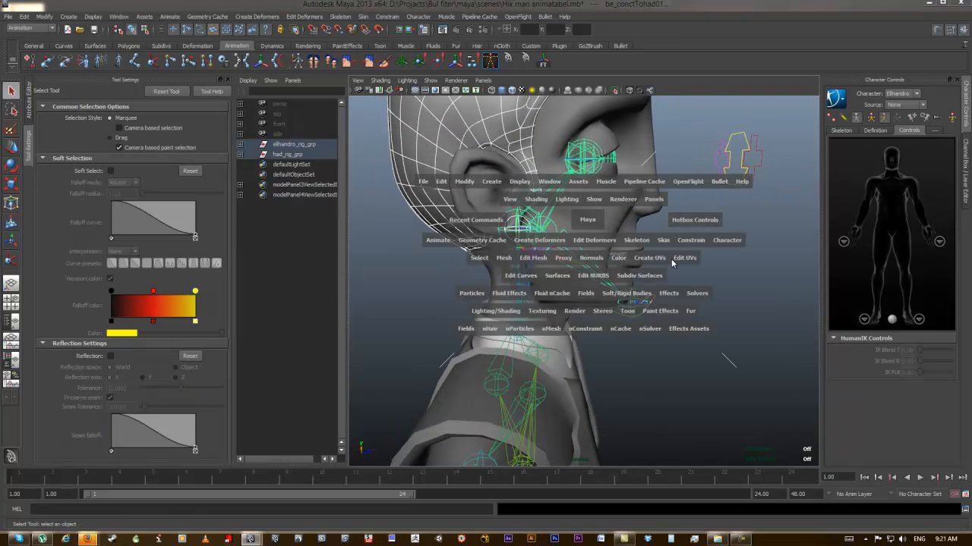
click(690, 240)
click(703, 296)
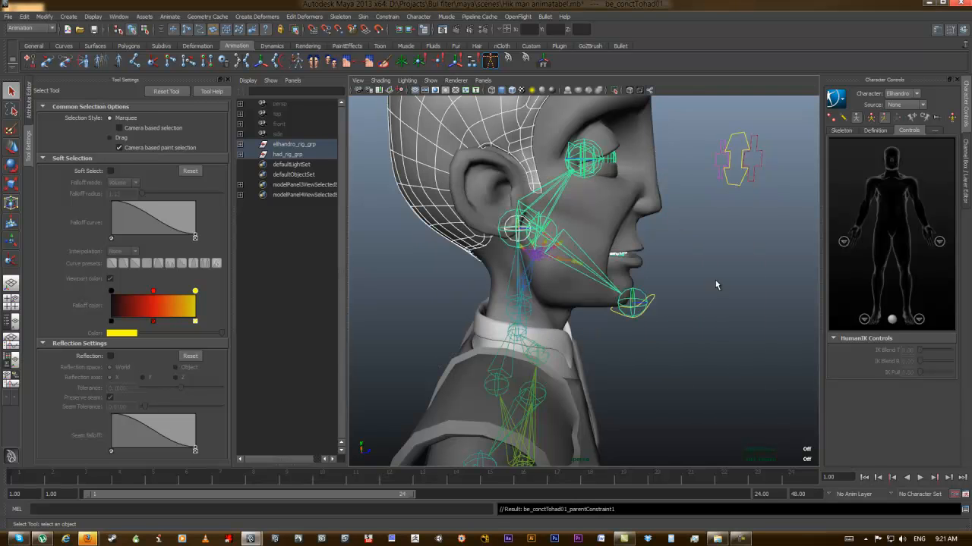
Step: Test the constraint by rotating the Elihandro_Head joint, then undo the rotation and clear the selection
click(510, 236)
key(e)
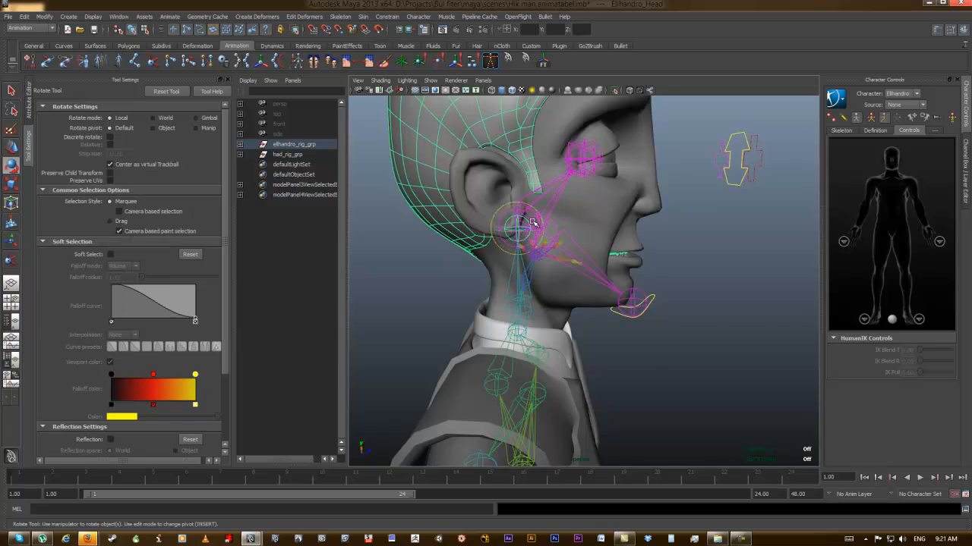
drag(519, 230, 521, 224)
key(ctrl+z)
alt+drag(709, 265, 663, 253)
click(748, 326)
Step: Check the cc_jaw01 jaw control and the eye control, and examine the whole character rig
alt+drag(748, 327, 687, 310)
click(645, 302)
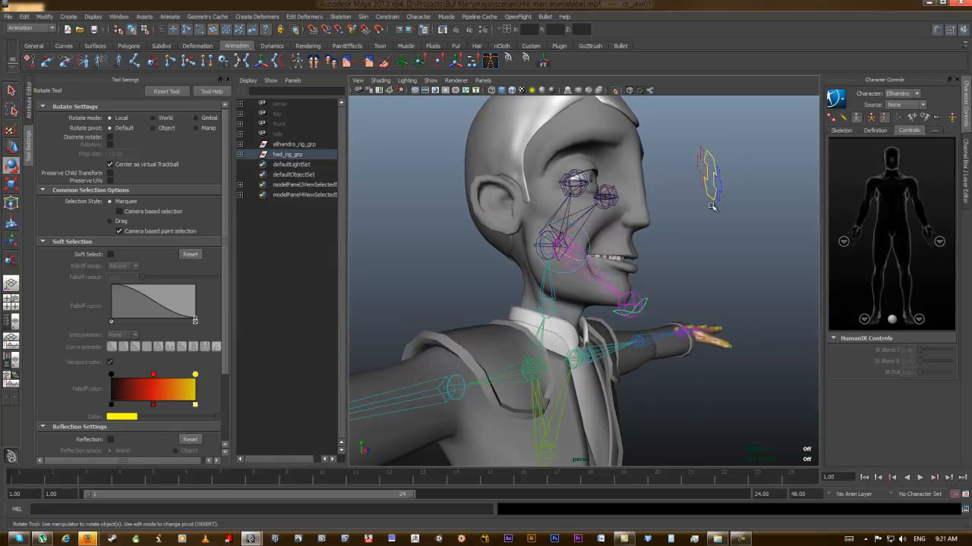
click(714, 199)
click(714, 201)
click(706, 262)
alt+drag(672, 263, 678, 275)
alt+right_drag(678, 275, 679, 263)
mouse_move(678, 263)
alt+mouse_down()
mouse_move(646, 269)
mouse_move(663, 269)
alt+mouse_up()
alt+right_drag(664, 270, 620, 261)
alt+middle_drag(620, 260, 666, 228)
alt+right_drag(677, 243, 610, 228)
alt+drag(671, 237, 624, 251)
alt+drag(744, 347, 679, 307)
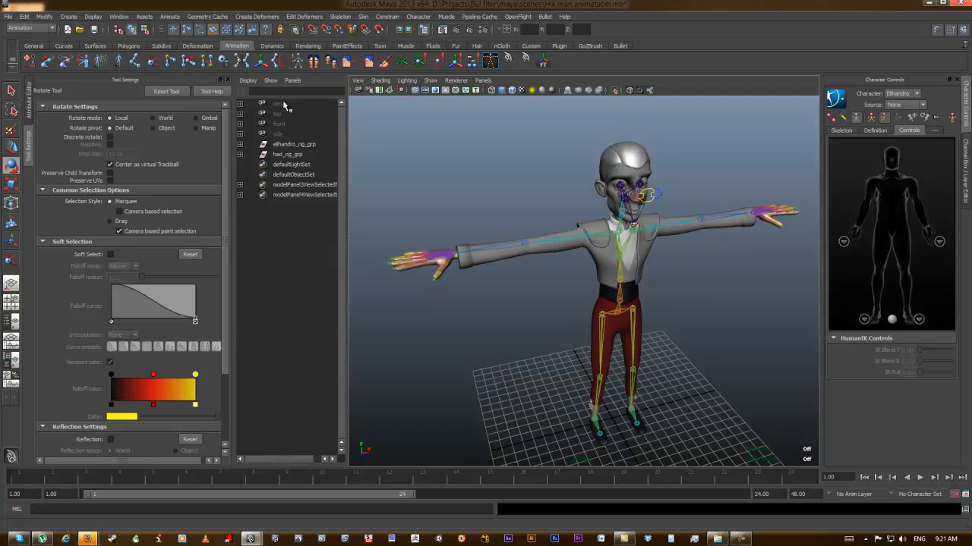
Step: Close Tool Settings and the Attribute Editor, and dock Character Controls beside the Outliner
click(227, 79)
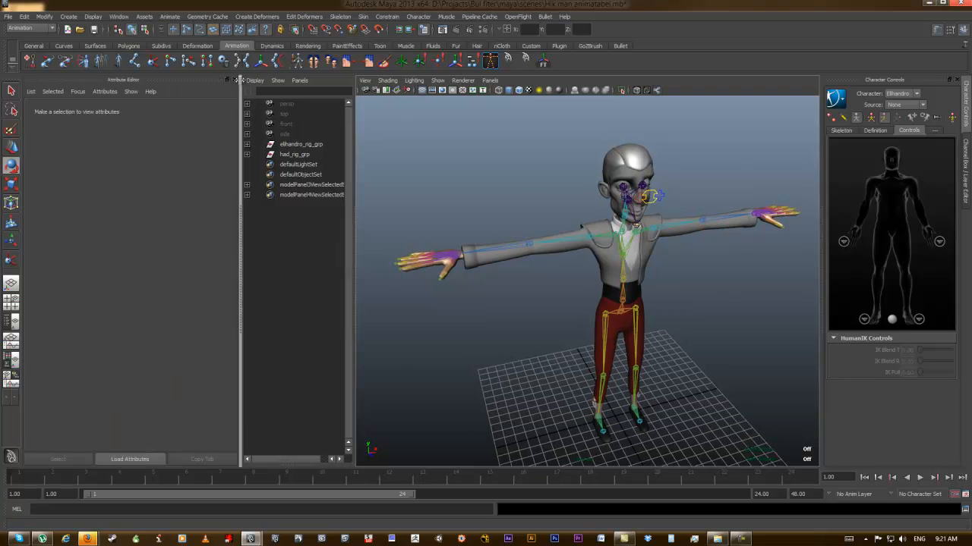
click(228, 80)
drag(887, 82, 135, 90)
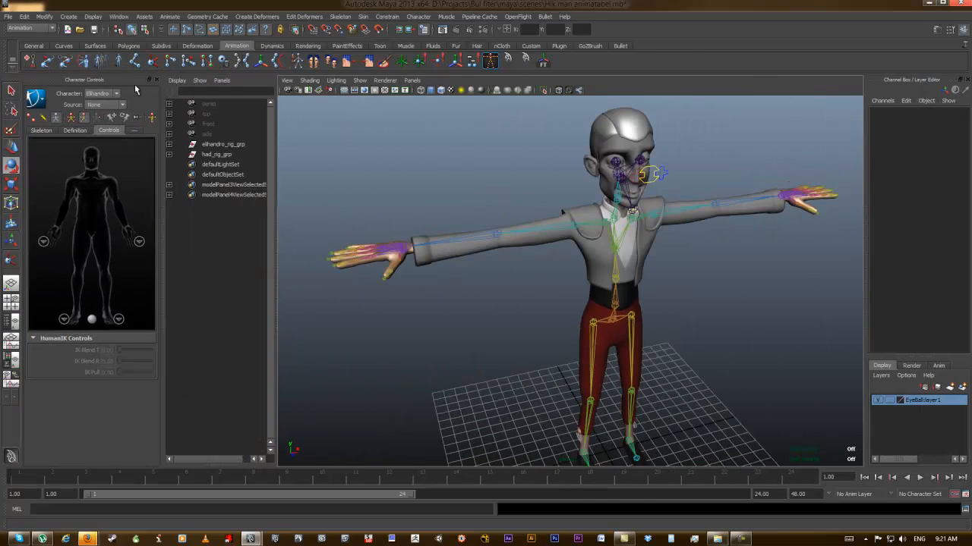
Step: Review the character's HumanIK definition and compare its mapped bones with the skeleton
click(76, 130)
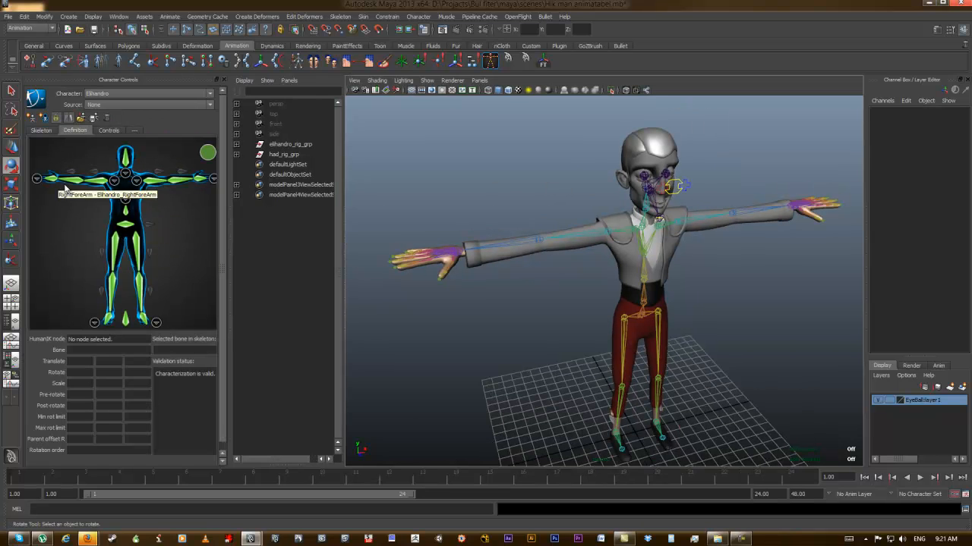
alt+drag(701, 278, 660, 263)
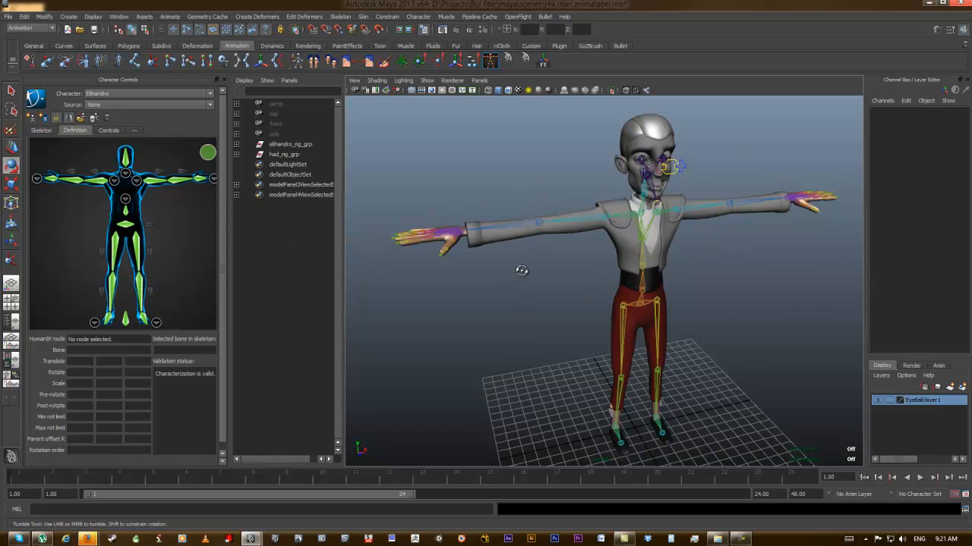
alt+drag(523, 270, 529, 266)
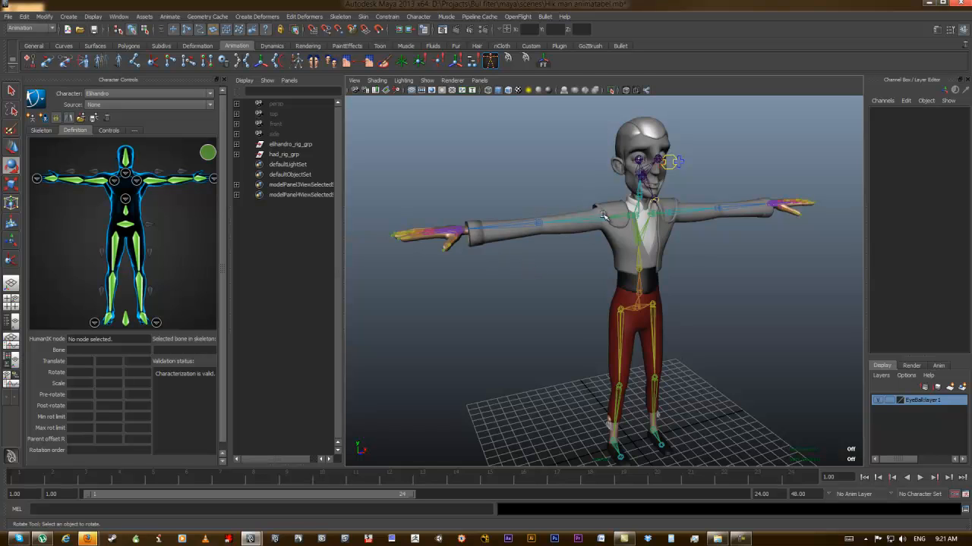
alt+middle_drag(726, 263, 698, 255)
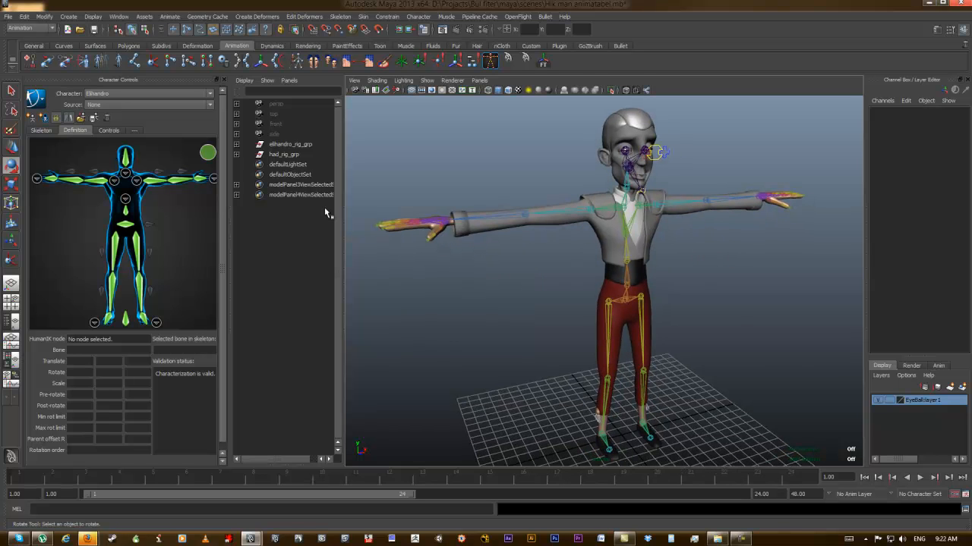
alt+right_drag(605, 217, 691, 281)
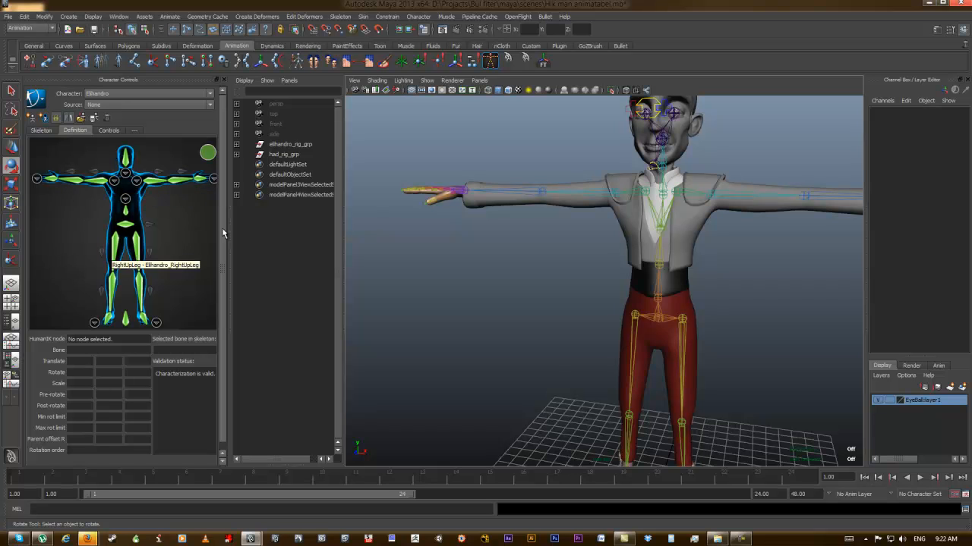
alt+drag(559, 177, 558, 223)
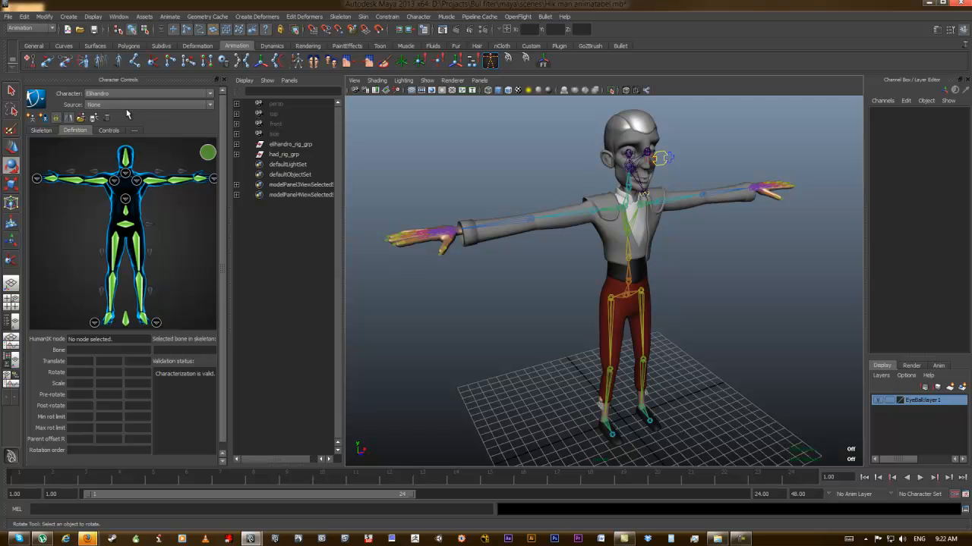
Step: Set the HumanIK character's source to Control Rig
click(119, 106)
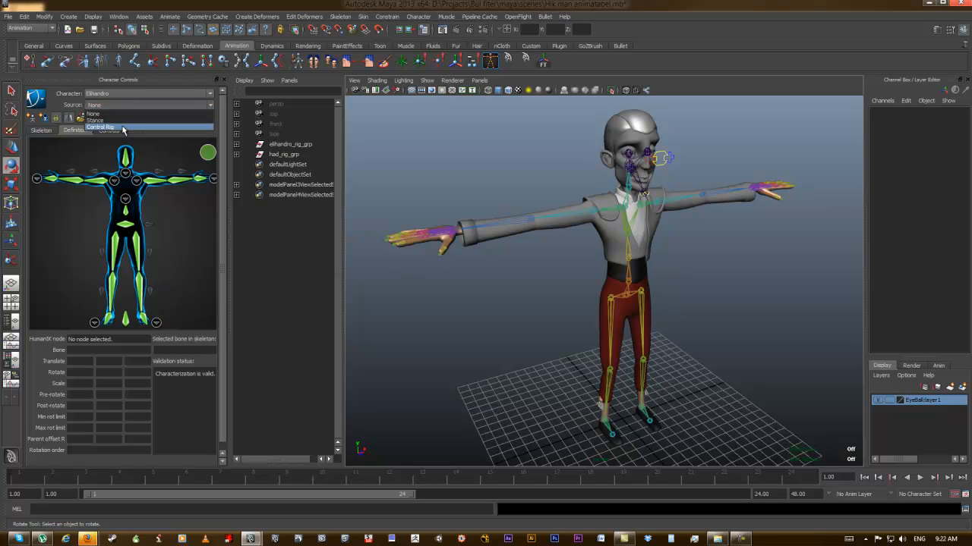
click(121, 128)
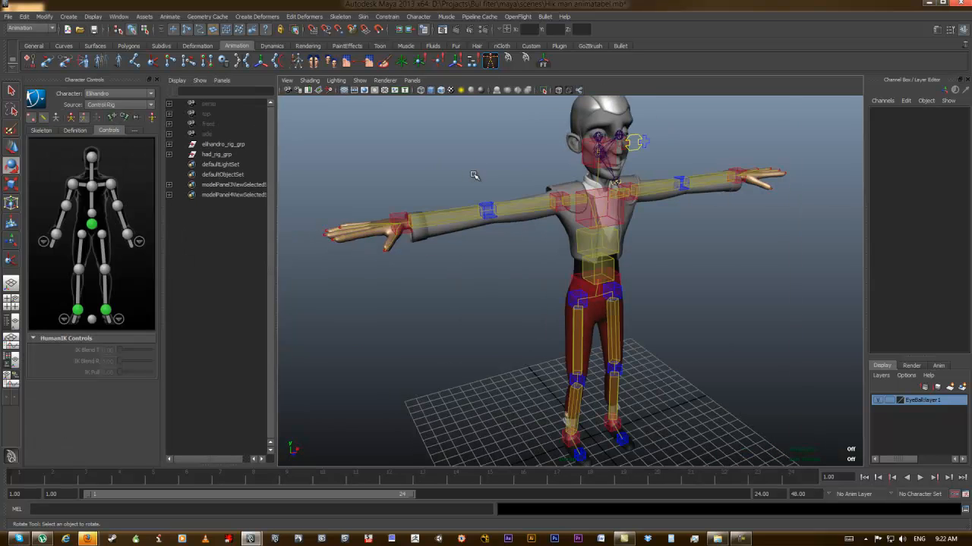
alt+drag(747, 222, 641, 251)
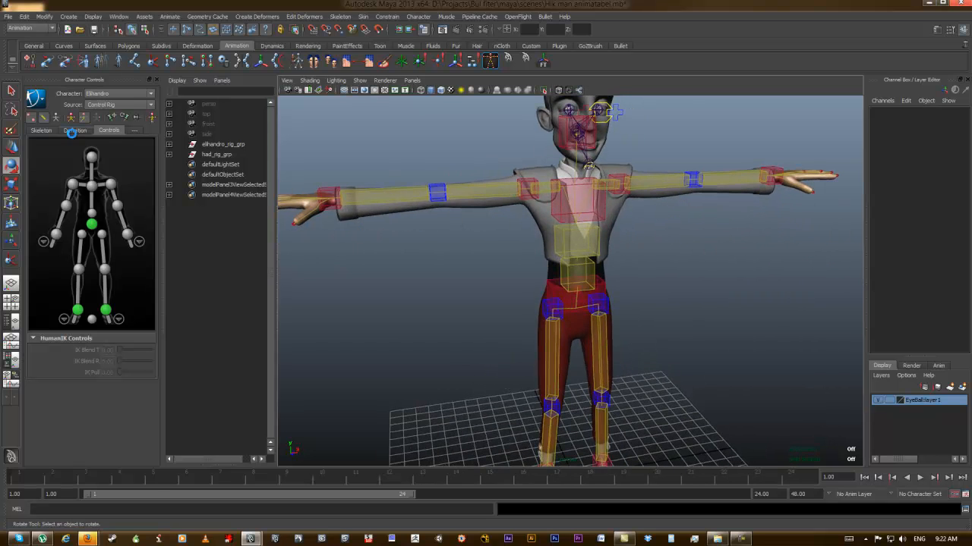
Step: Compare the HumanIK definition with the rig controls and examine the control rig on the character
click(74, 131)
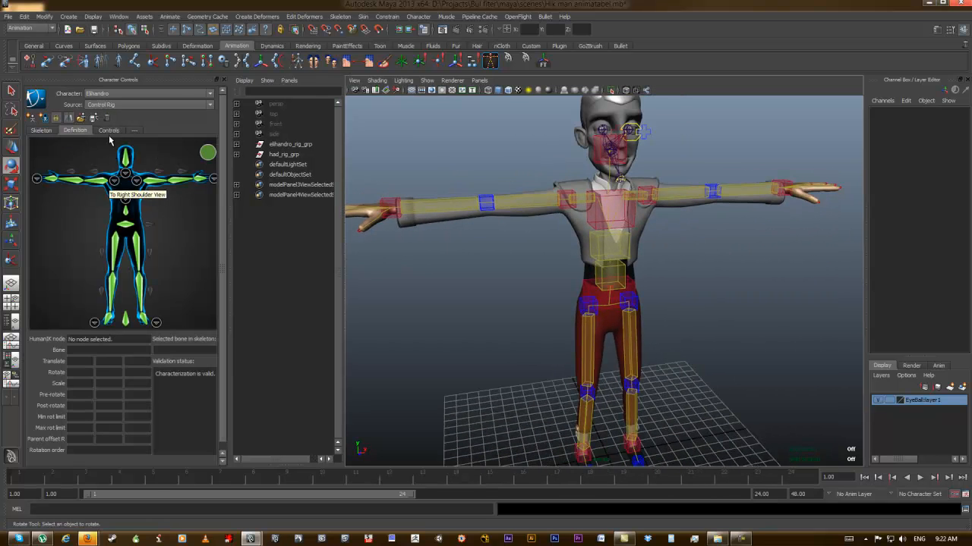
click(110, 130)
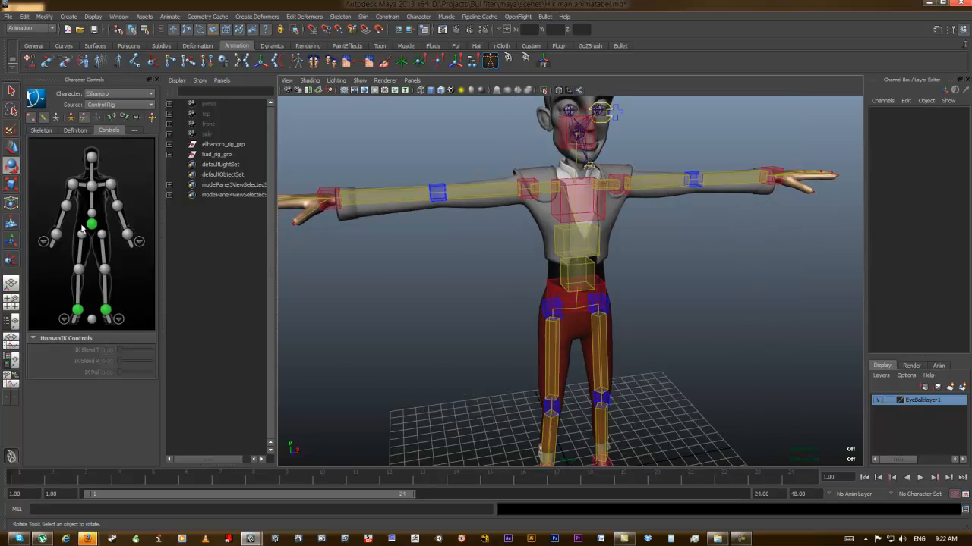
alt+drag(703, 271, 693, 281)
alt+right_drag(694, 282, 611, 239)
alt+middle_drag(612, 239, 611, 264)
mouse_move(611, 264)
alt+mouse_down()
mouse_move(633, 266)
mouse_move(622, 267)
alt+mouse_up()
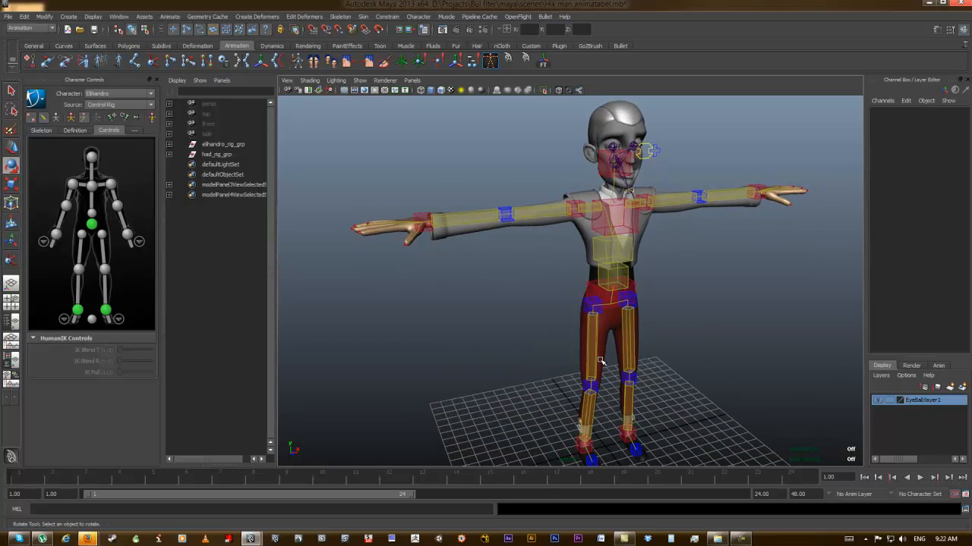
alt+drag(569, 289, 559, 290)
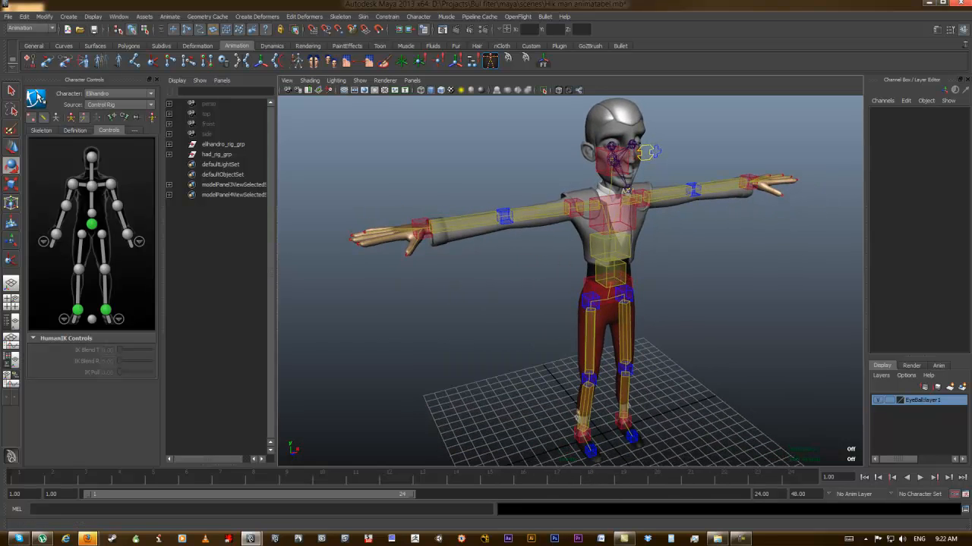
Step: Detach the HumanIK control-rig editing options as a floating Controls window and place it beside the character
click(35, 98)
mouse_move(47, 121)
mouse_move(133, 121)
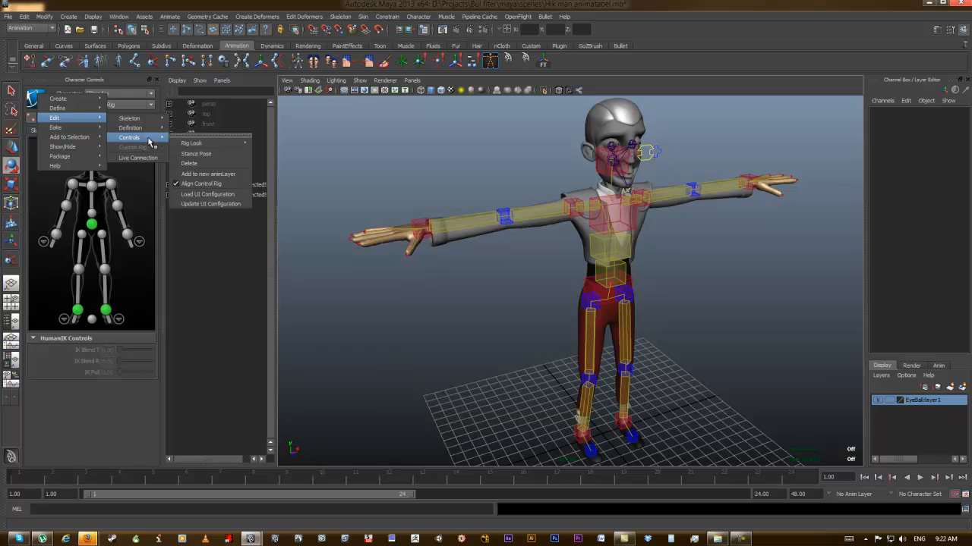
click(209, 136)
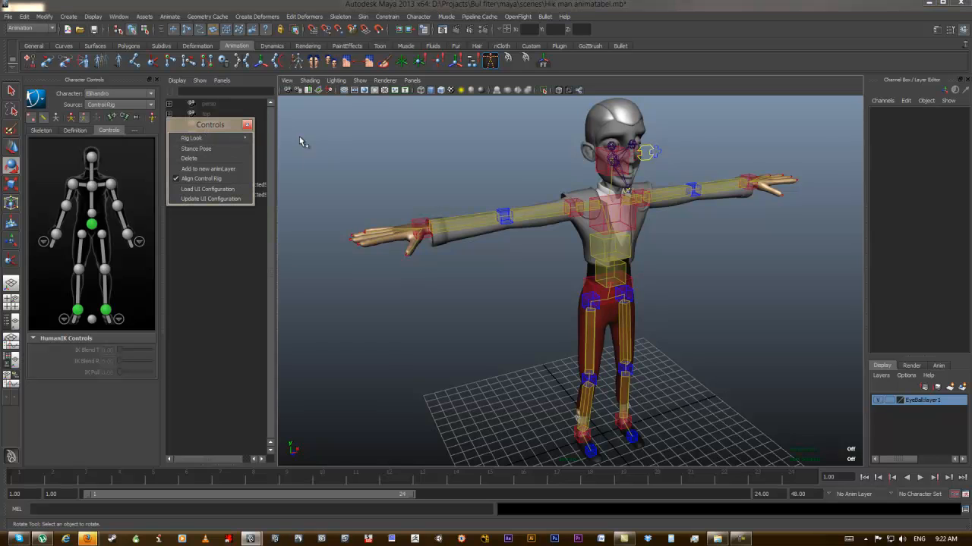
drag(208, 126, 382, 141)
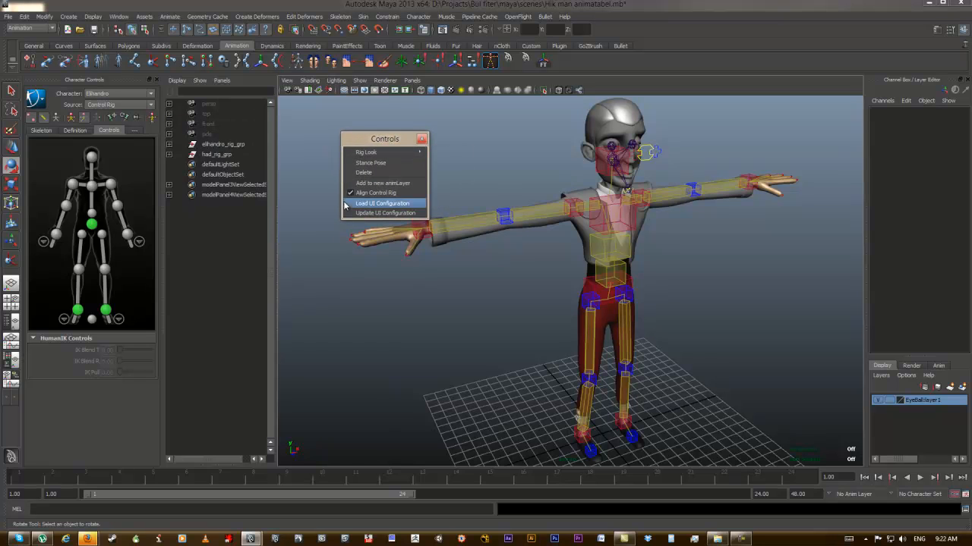
Step: Switch the control rig's look to Wire and then to Stick, and view it on the character
mouse_move(384, 153)
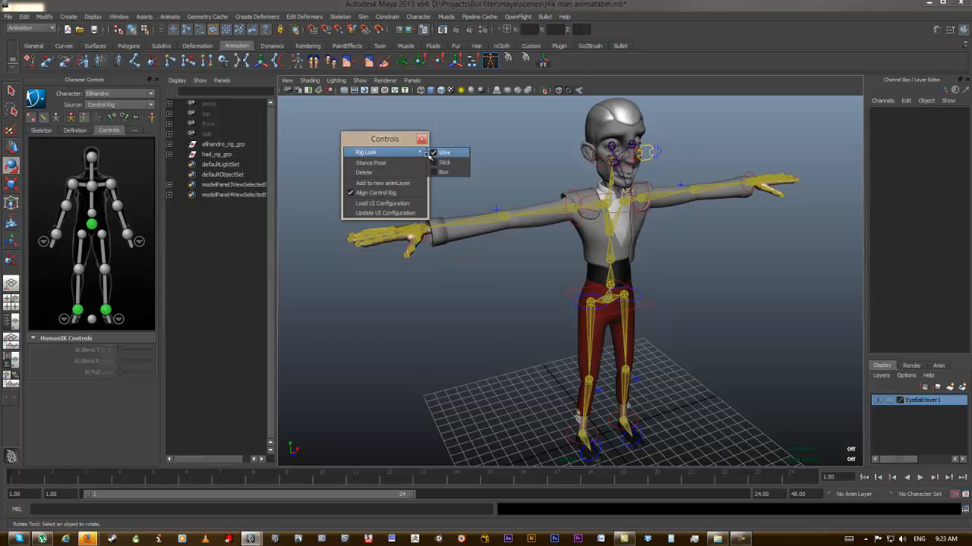
click(444, 162)
alt+drag(577, 234, 565, 260)
alt+drag(576, 186, 414, 228)
mouse_move(397, 156)
click(441, 163)
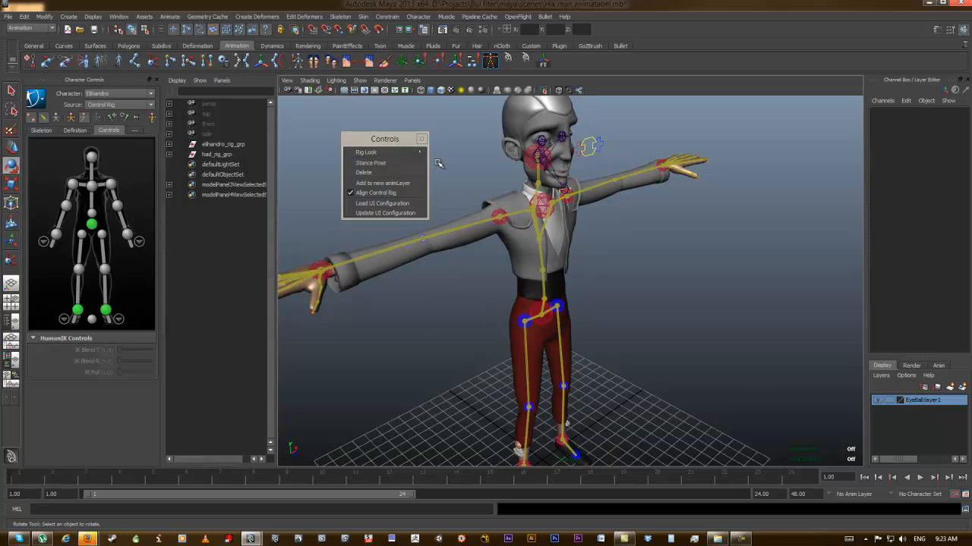
alt+drag(594, 222, 427, 189)
Step: Change the control rig's look to Box and inspect it from the front and side
mouse_move(395, 152)
click(445, 173)
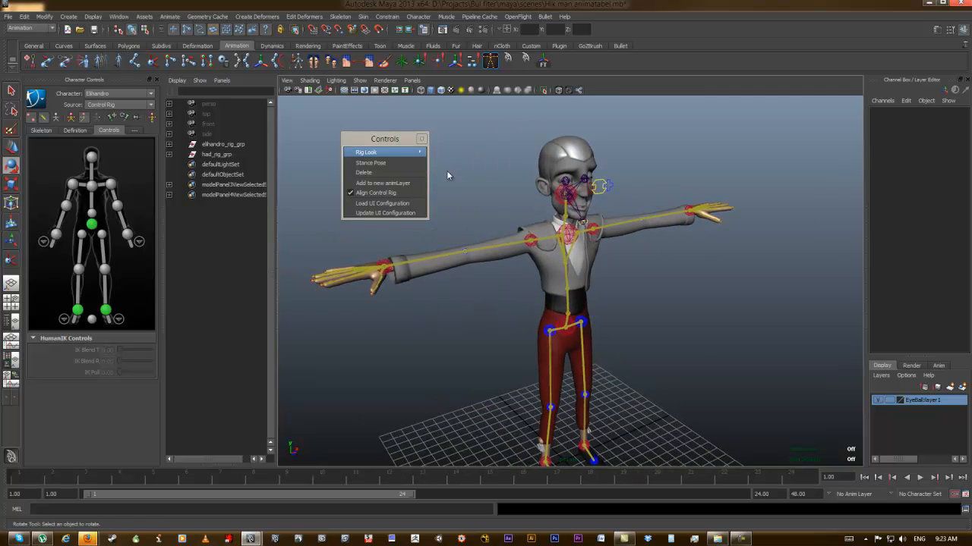
alt+drag(531, 251, 488, 234)
alt+right_drag(488, 235, 629, 246)
alt+middle_drag(561, 234, 536, 234)
alt+right_drag(536, 234, 576, 243)
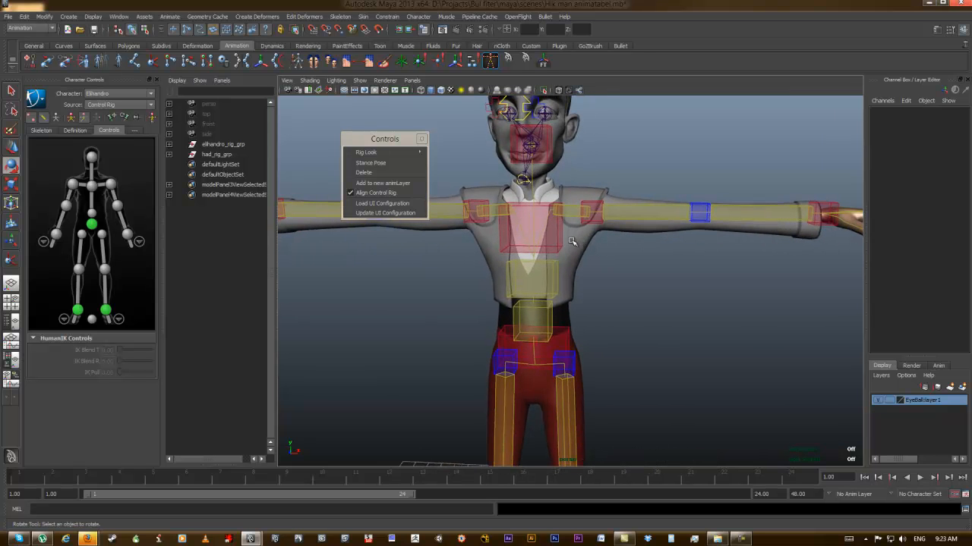
alt+drag(520, 230, 480, 203)
alt+drag(577, 244, 418, 180)
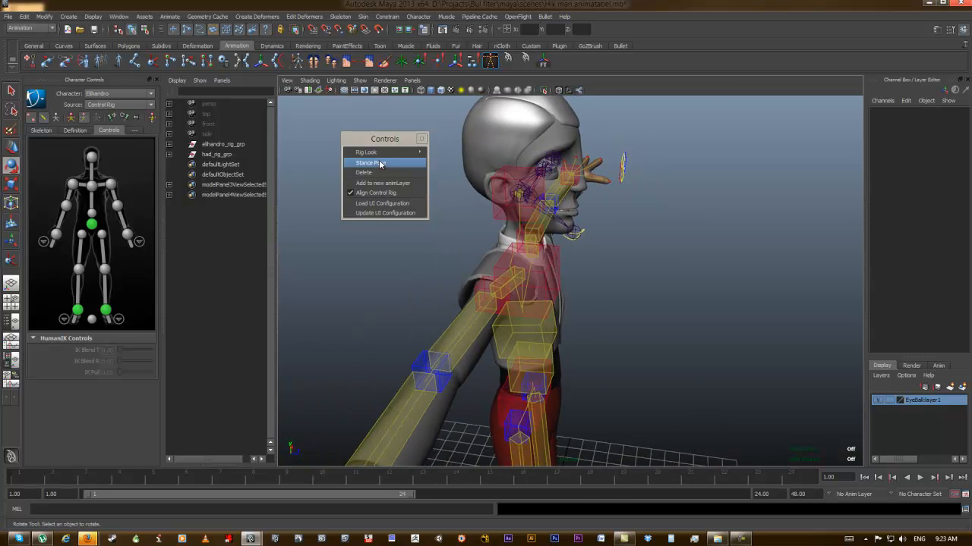
Step: Set the control rig's look to Wire and select the head effector
mouse_move(377, 155)
click(454, 162)
alt+drag(516, 190, 566, 239)
click(483, 183)
alt+drag(541, 227, 556, 227)
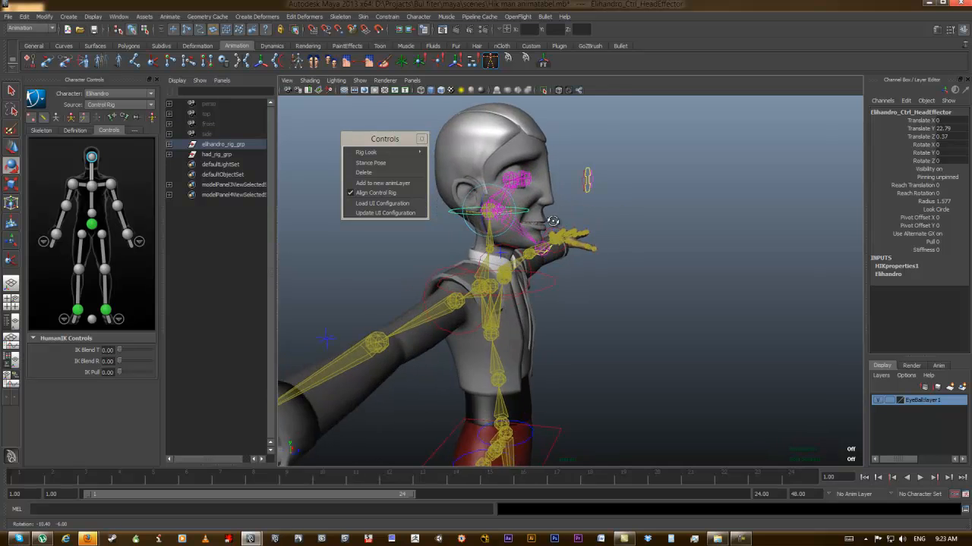
Step: Try turning the head effector sideways in a closer view of the head, and undo the rotation
alt+right_drag(556, 228, 613, 247)
alt+middle_drag(581, 170, 622, 203)
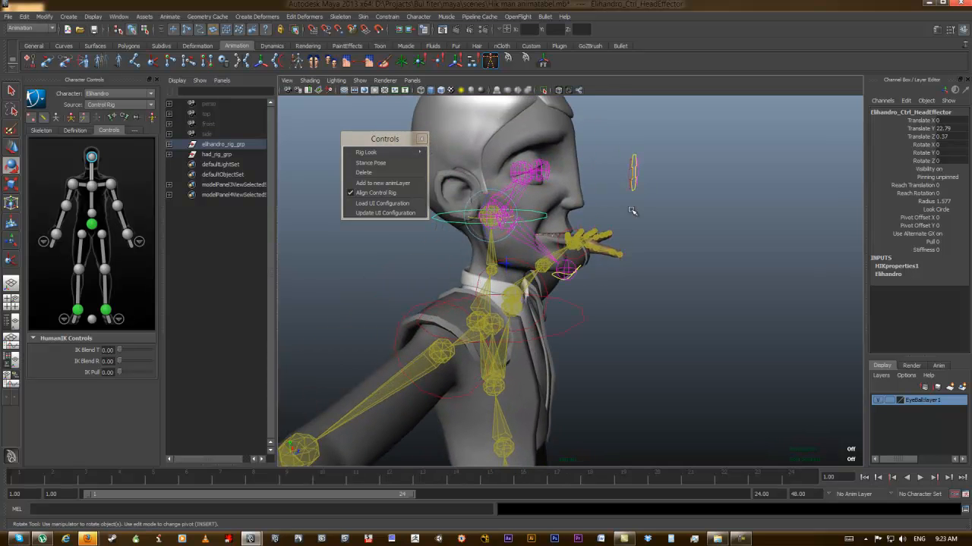
drag(492, 218, 532, 214)
key(ctrl+z)
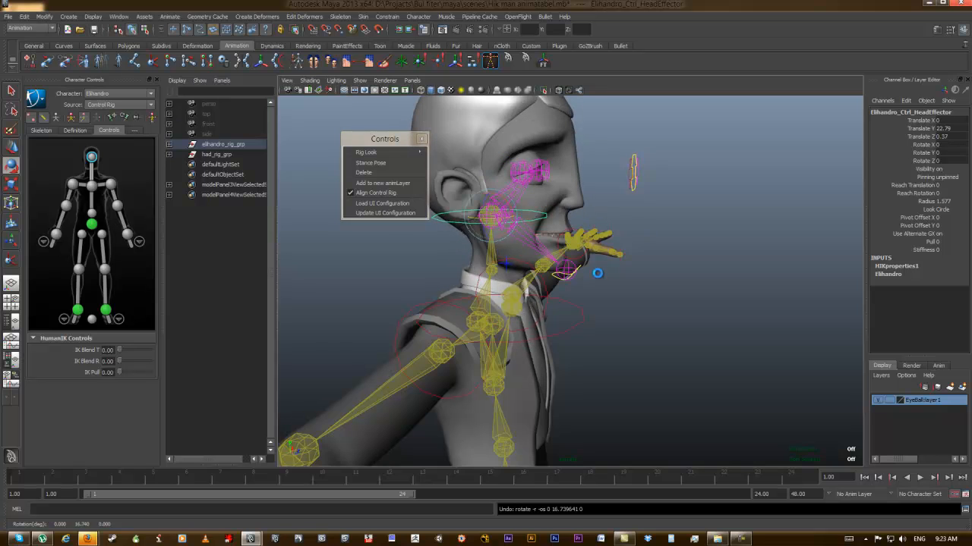
Step: Parent the jaw control cc_jaw01 and the eye control cc_minLock to the head effector
alt+drag(564, 269, 560, 279)
click(570, 274)
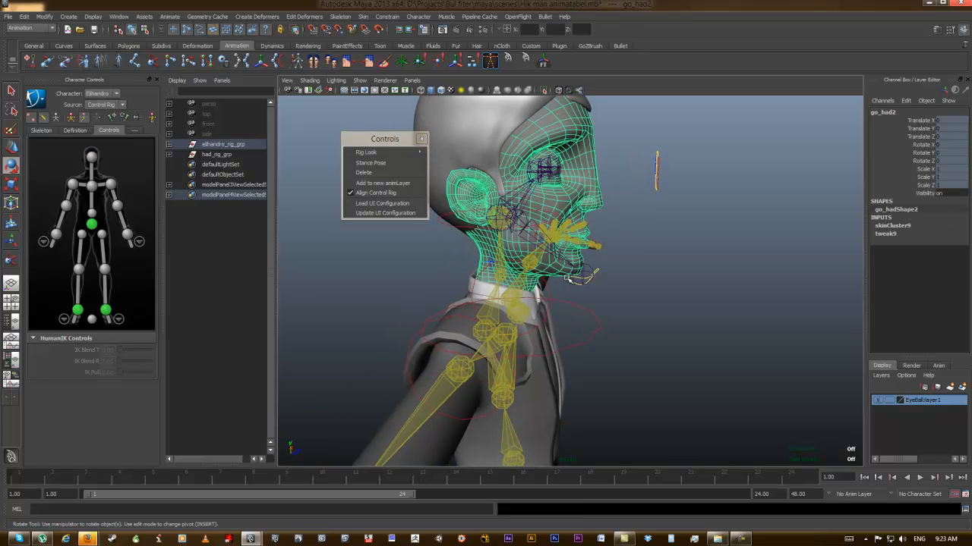
click(571, 279)
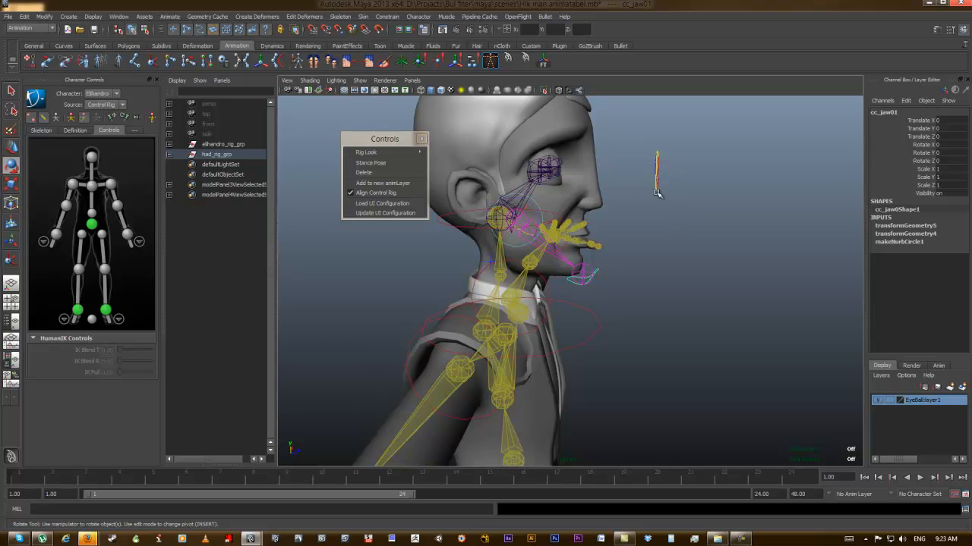
click(654, 188)
alt+drag(655, 190, 653, 222)
click(477, 238)
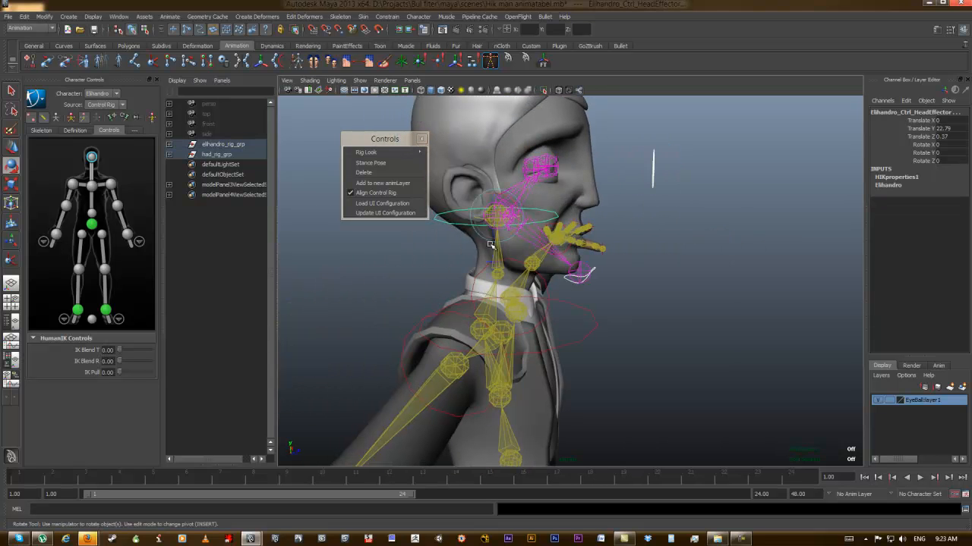
key(p)
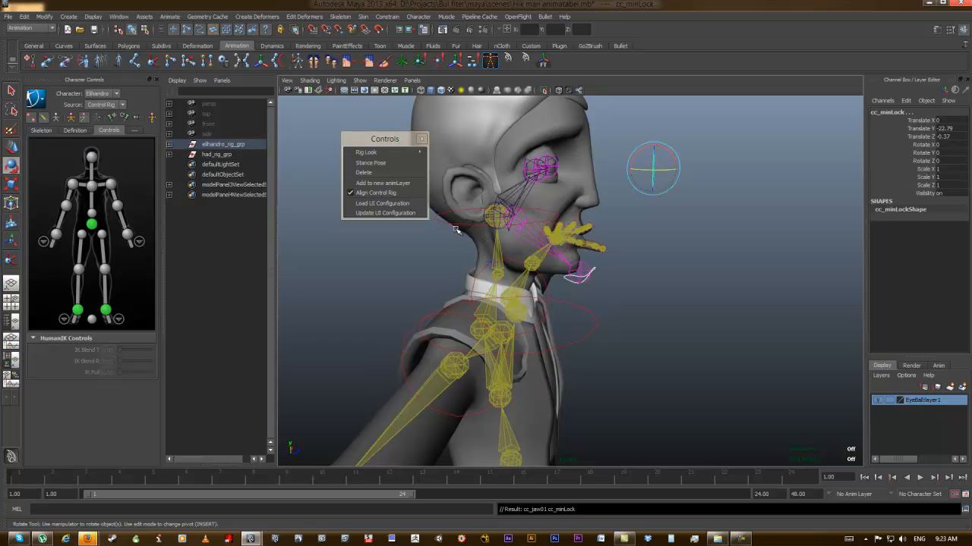
Step: Turn the head effector sideways to test the parented face controls, and undo the rotation
click(469, 224)
mouse_move(480, 219)
mouse_down()
mouse_move(455, 221)
mouse_move(489, 218)
mouse_move(477, 218)
mouse_up()
key(ctrl+z)
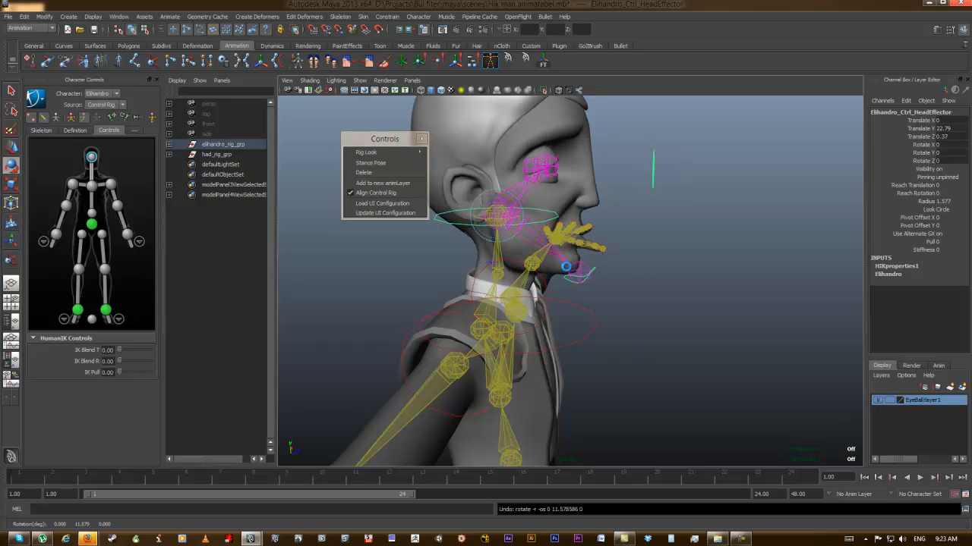
key(ctrl+z)
Step: Test tilting the head effector forward and moving it with the face controls attached, and undo the changes
mouse_move(636, 266)
alt+mouse_down()
mouse_move(614, 266)
mouse_move(637, 265)
alt+mouse_up()
alt+middle_drag(638, 265, 721, 303)
mouse_move(556, 226)
mouse_down()
mouse_move(549, 215)
mouse_move(552, 236)
mouse_up()
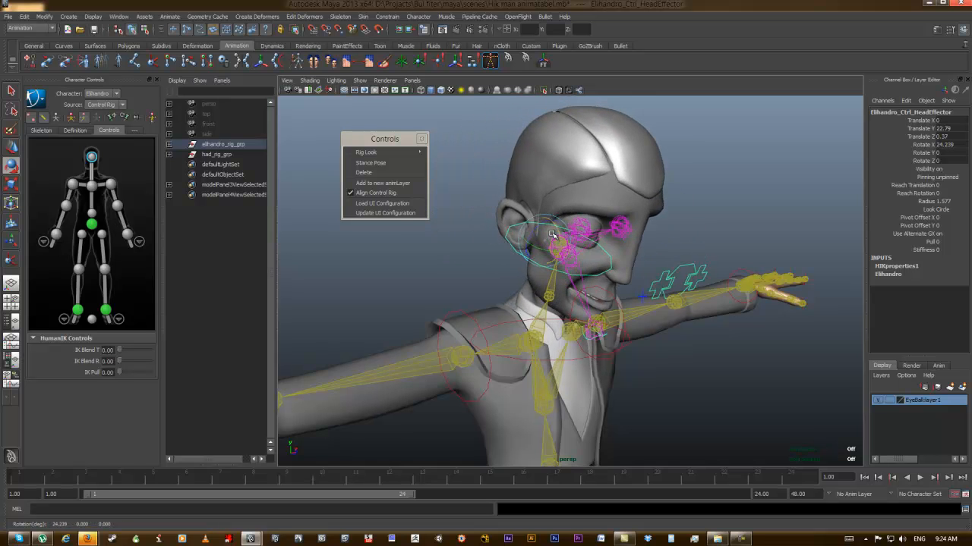
key(ctrl+z)
key(ctrl+z)
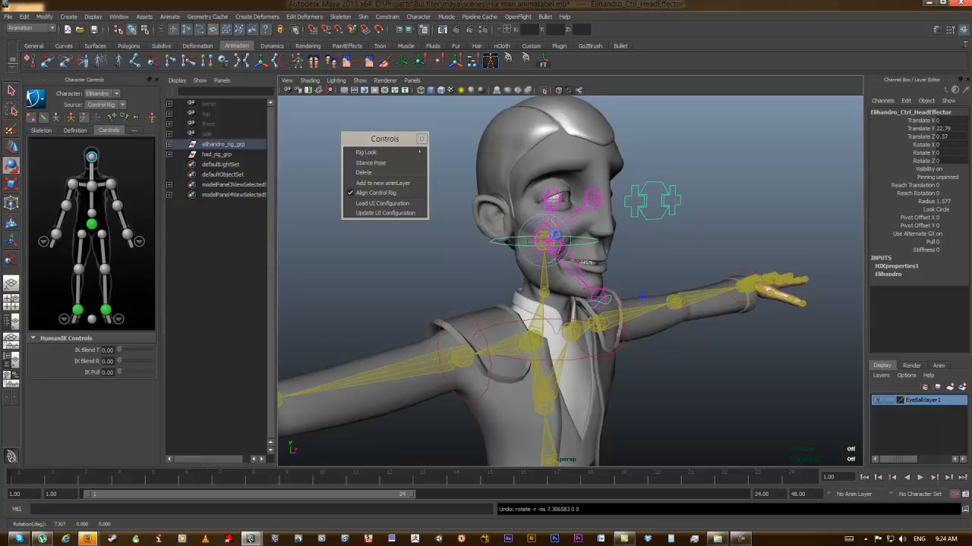
key(w)
mouse_move(545, 229)
mouse_down()
mouse_move(549, 250)
mouse_move(550, 233)
mouse_up()
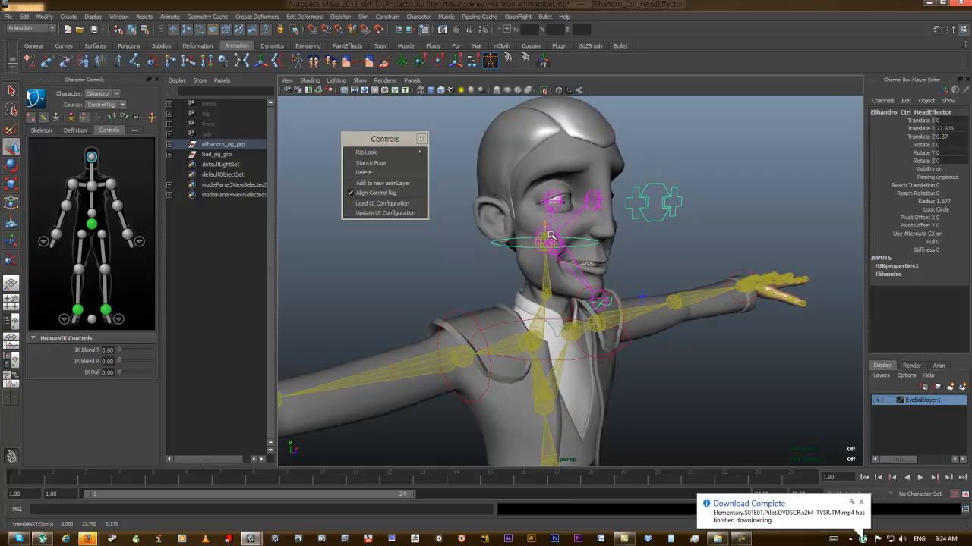
key(ctrl+z)
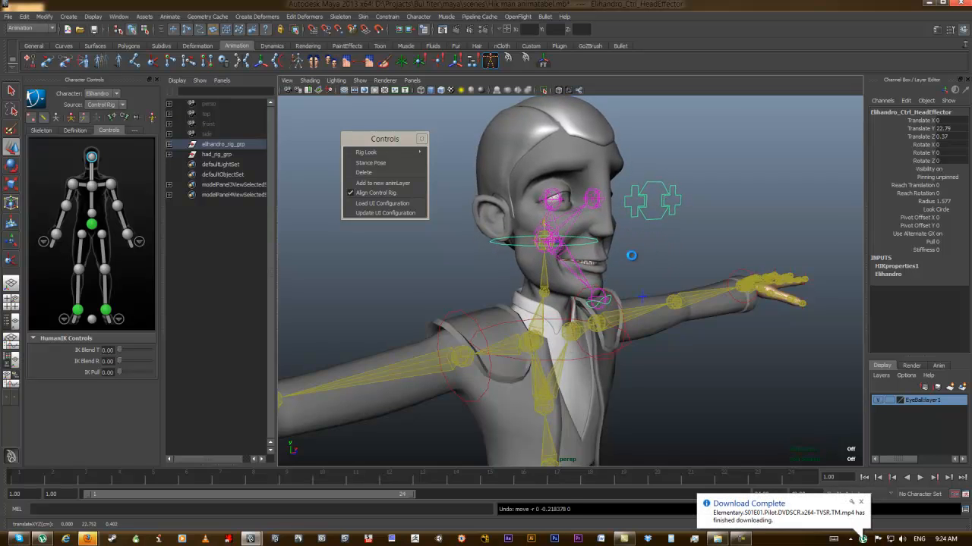
key(ctrl+z)
Step: Inspect the eye control and the complete control rig on the character from several sides
alt+drag(630, 255, 646, 262)
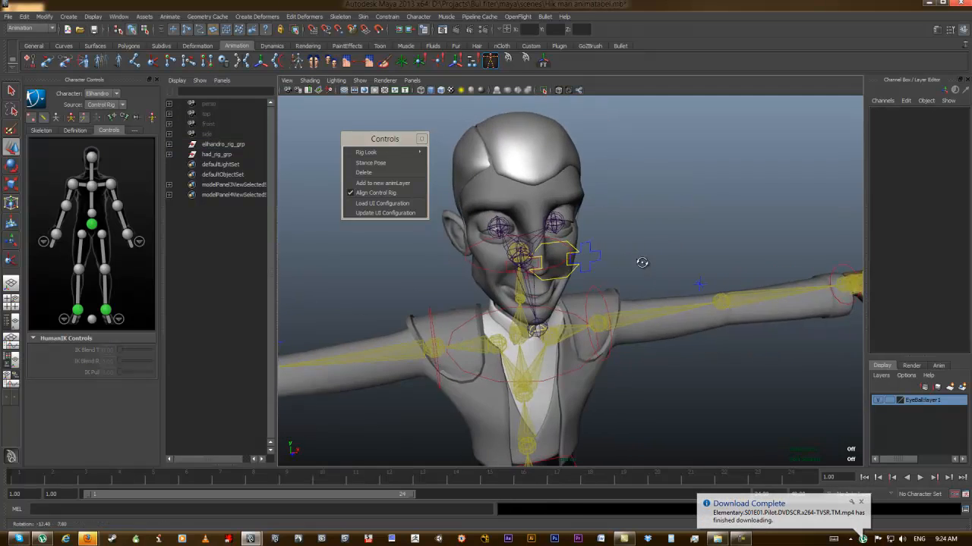
alt+middle_drag(646, 263, 700, 243)
alt+drag(700, 242, 721, 225)
click(734, 222)
alt+drag(705, 260, 678, 232)
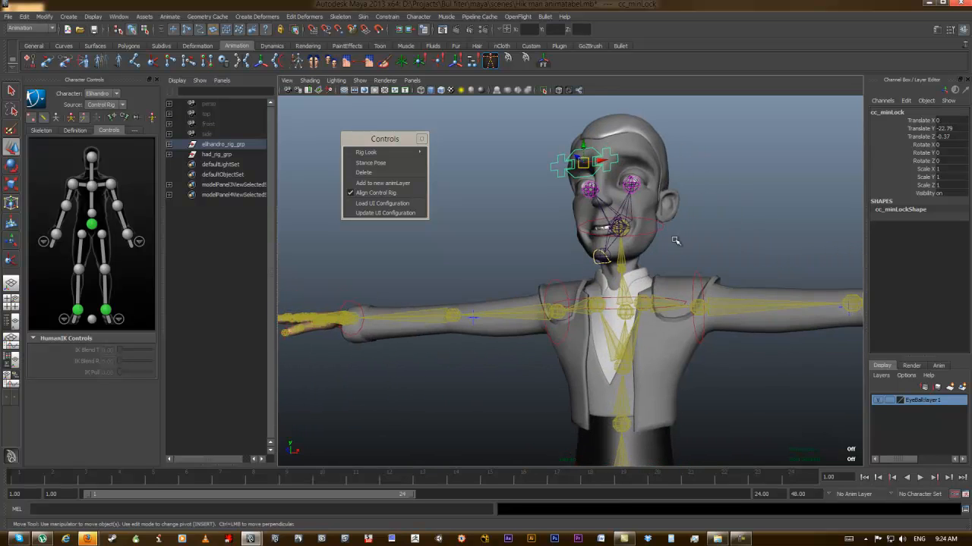
alt+middle_drag(679, 233, 715, 226)
alt+right_drag(716, 225, 683, 243)
alt+middle_drag(683, 243, 670, 235)
alt+right_drag(670, 234, 614, 284)
mouse_move(615, 284)
alt+mouse_down()
mouse_move(607, 289)
mouse_move(635, 300)
mouse_move(627, 296)
alt+mouse_up()
click(616, 257)
alt+middle_drag(641, 310, 612, 270)
alt+right_drag(612, 270, 676, 290)
alt+drag(676, 290, 658, 245)
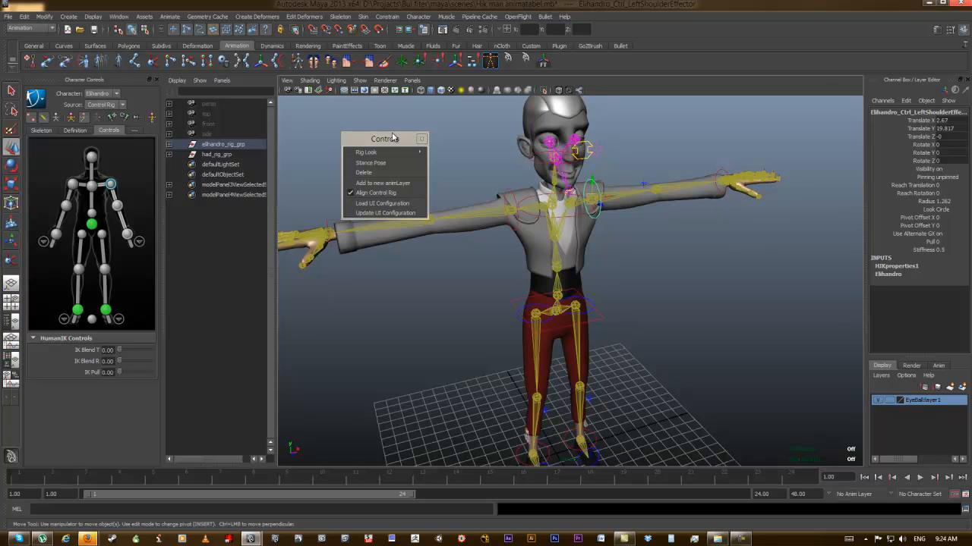
Step: Close the floating Controls window, hide the Outliner and maximize the perspective view with the whole character framed
click(422, 139)
key(space)
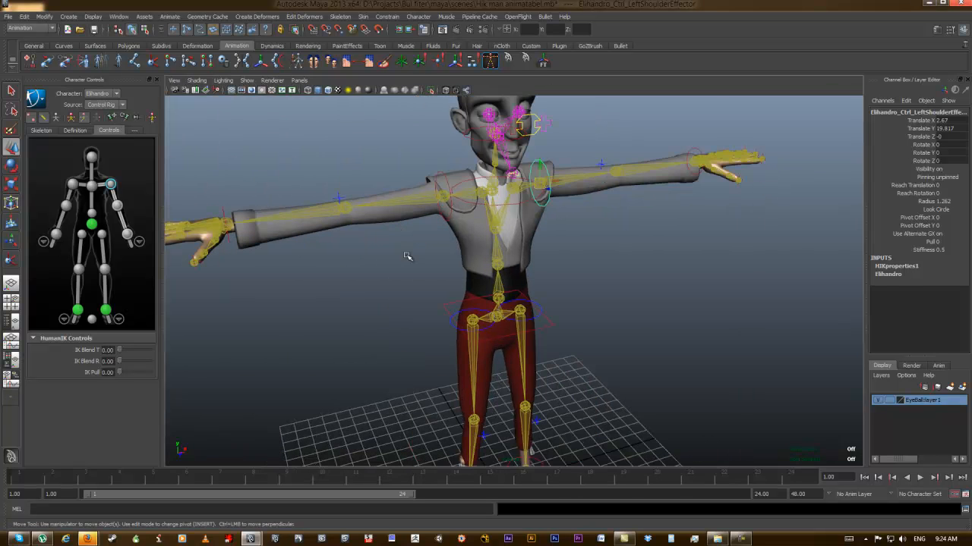
key(ctrl+space)
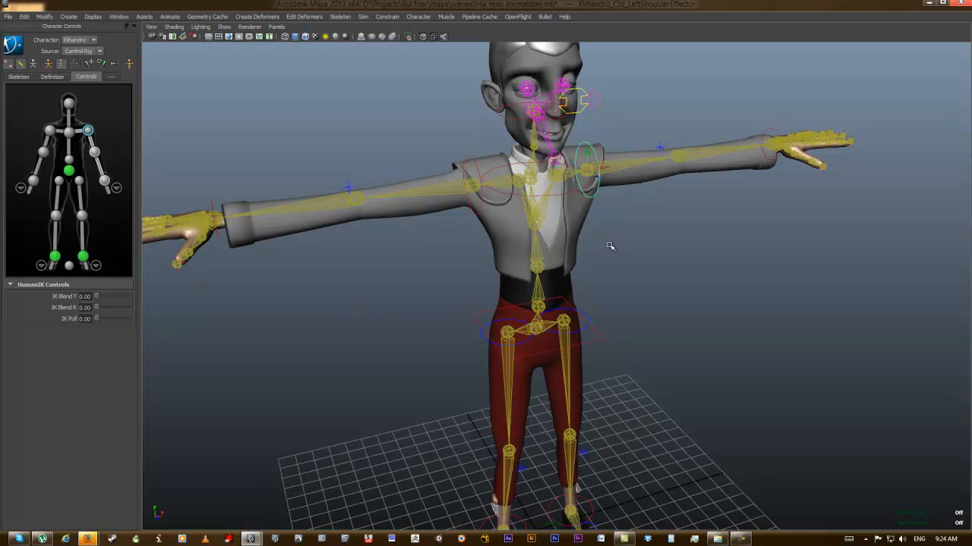
alt+right_drag(751, 267, 592, 248)
alt+drag(592, 247, 627, 260)
Step: Bring back the Time Slider and the Range Slider in the maximized layout
key(space)
drag(850, 226, 846, 255)
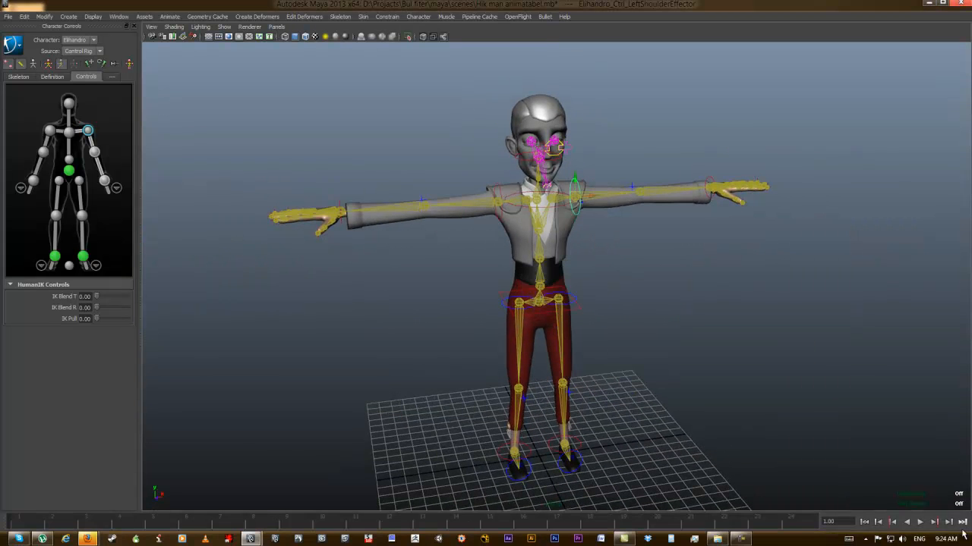
key(space)
mouse_move(807, 114)
mouse_down()
mouse_move(784, 127)
mouse_move(808, 117)
mouse_up()
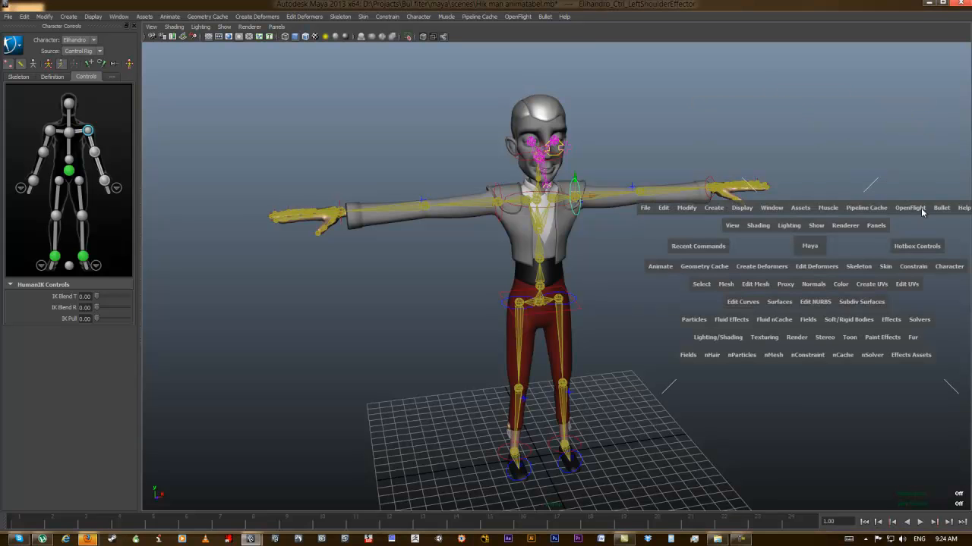
drag(890, 293, 873, 307)
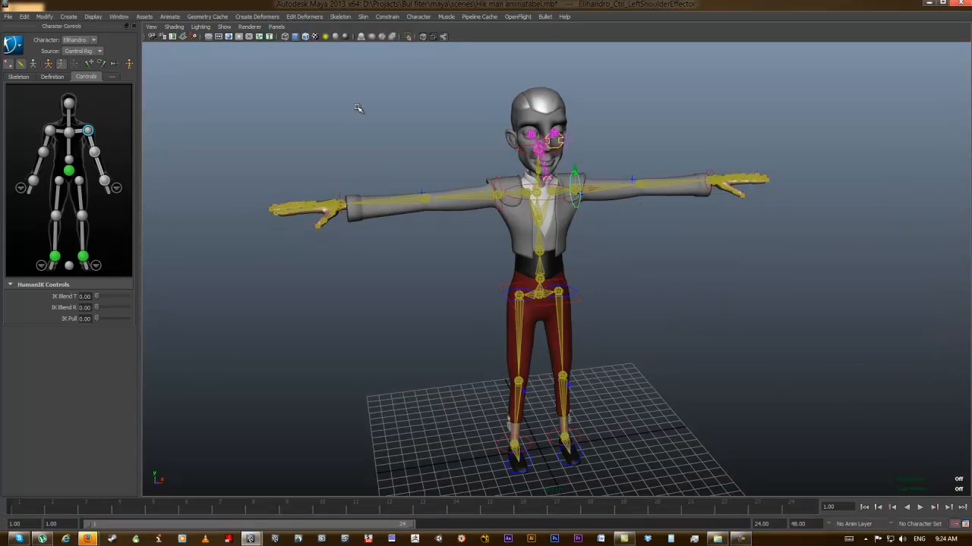
Step: Set the working time unit to PAL (25 fps), check the Time Slider preferences and save
click(966, 523)
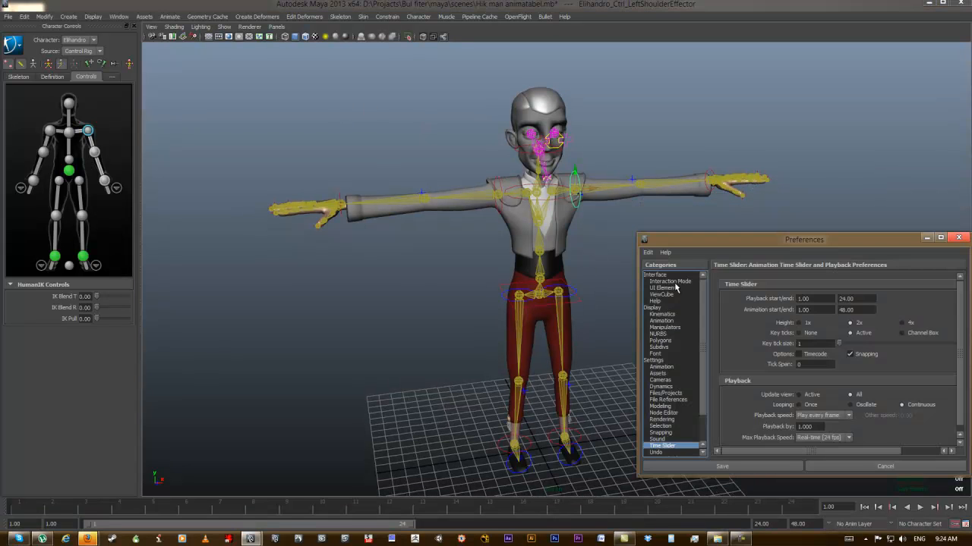
click(653, 359)
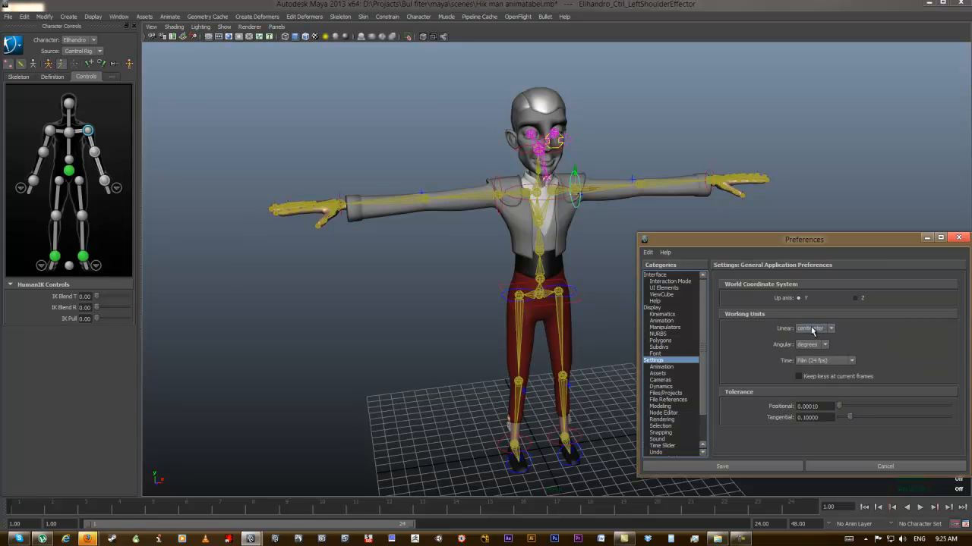
click(823, 361)
click(806, 385)
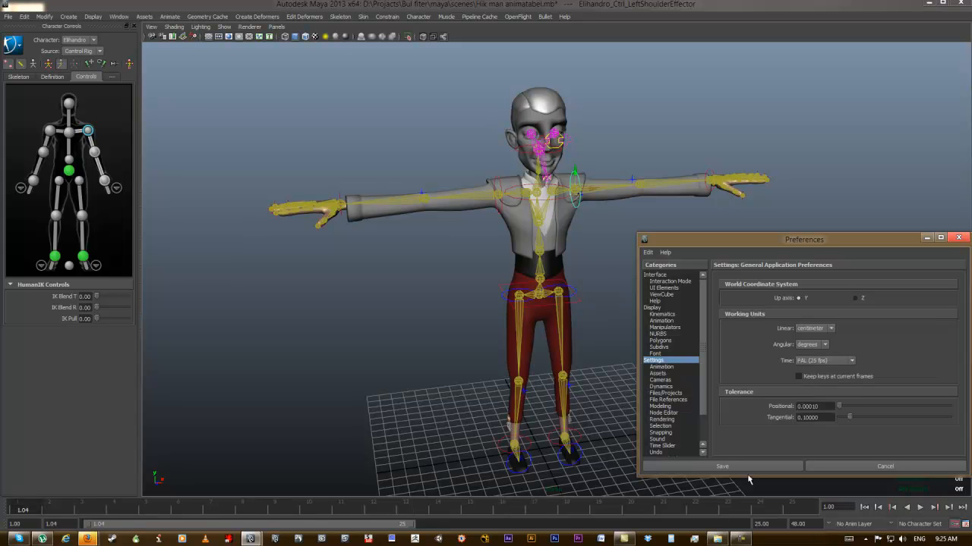
click(662, 447)
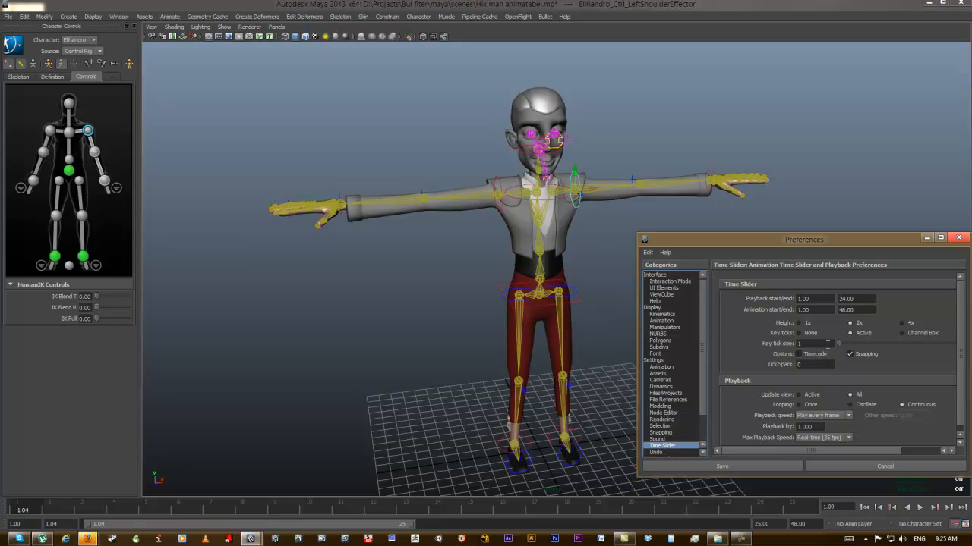
click(721, 468)
Step: Set the playback start to 1 and the animation end to 50, extend playback to frame 50 and go to frame 1
click(14, 504)
double_click(38, 523)
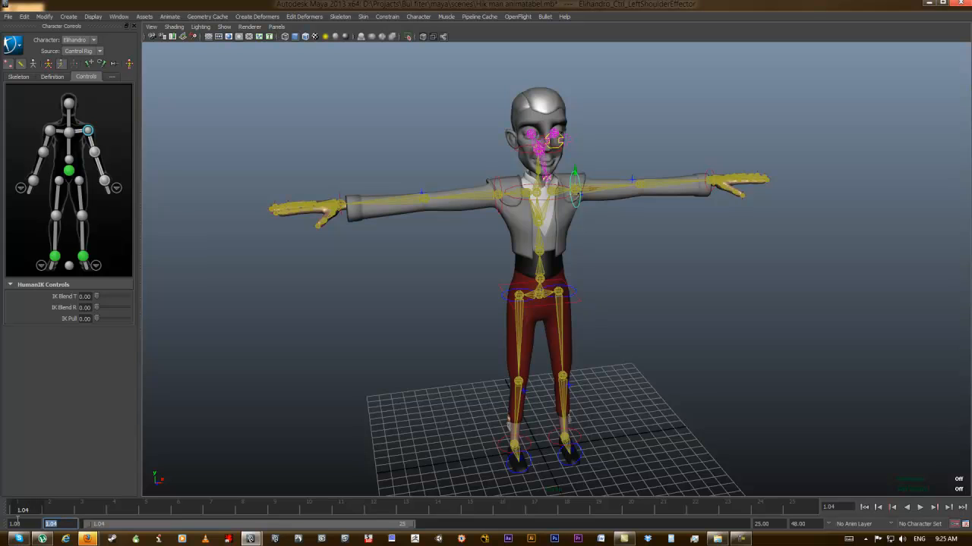
key(Return)
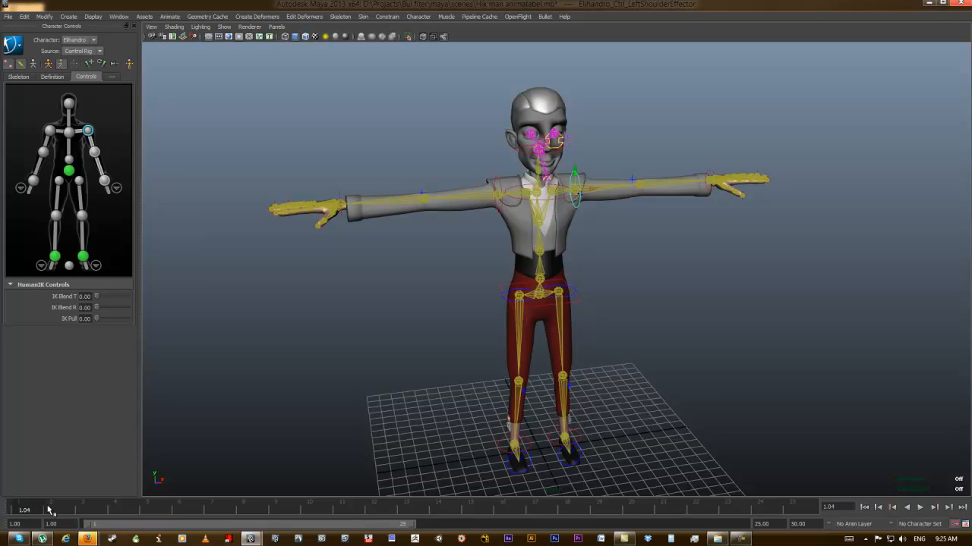
drag(416, 523, 740, 525)
drag(53, 507, 15, 508)
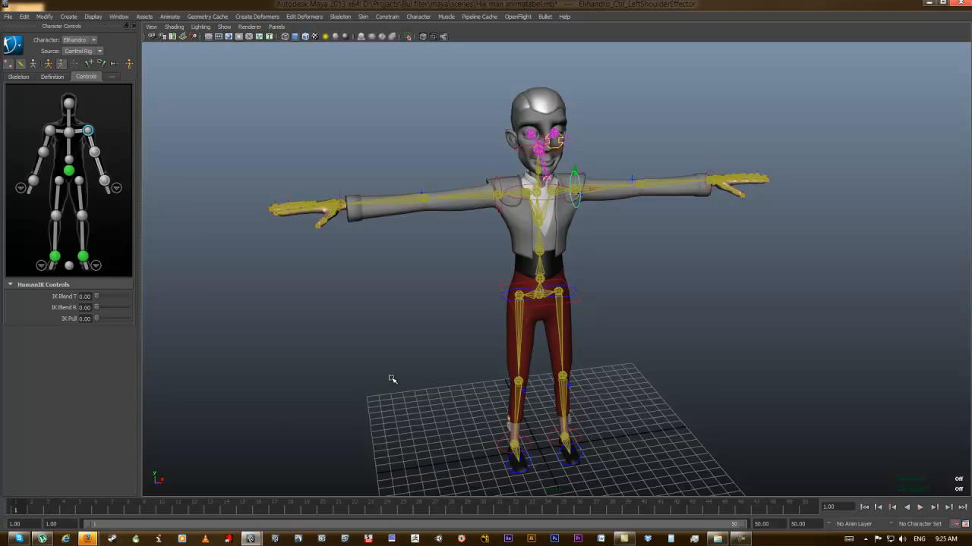
Step: Lift the left ankle effector to test the leg's IK, view it from the side, and undo the move
alt+drag(543, 343, 629, 260)
click(628, 259)
alt+drag(589, 220, 607, 226)
alt+middle_drag(607, 226, 617, 265)
alt+right_drag(617, 265, 626, 271)
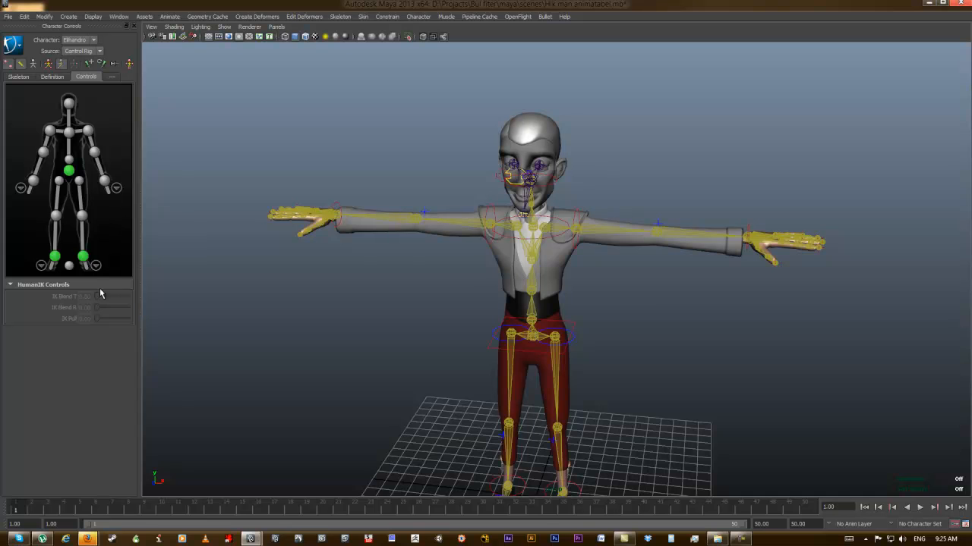
click(83, 258)
alt+drag(358, 367, 395, 309)
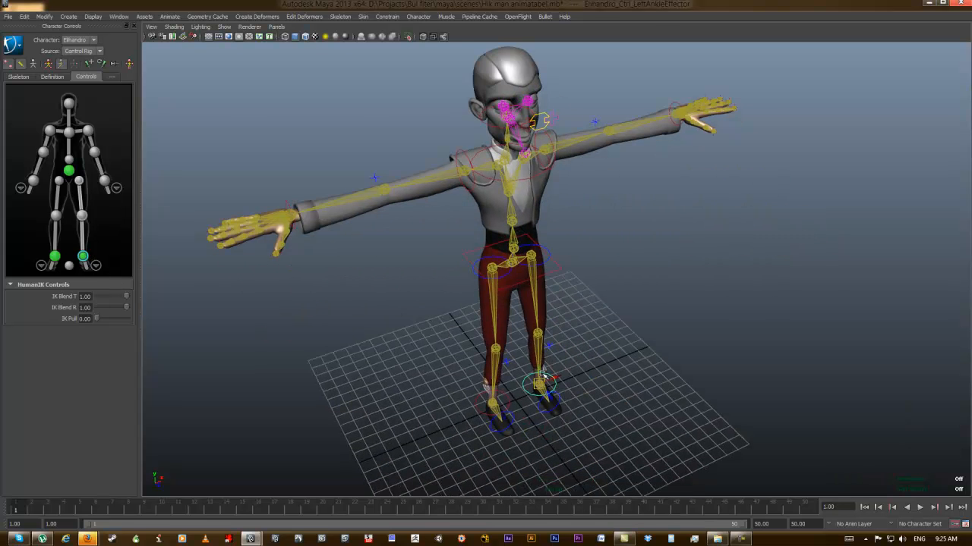
middle_drag(540, 375, 545, 334)
alt+drag(692, 375, 561, 356)
key(ctrl+z)
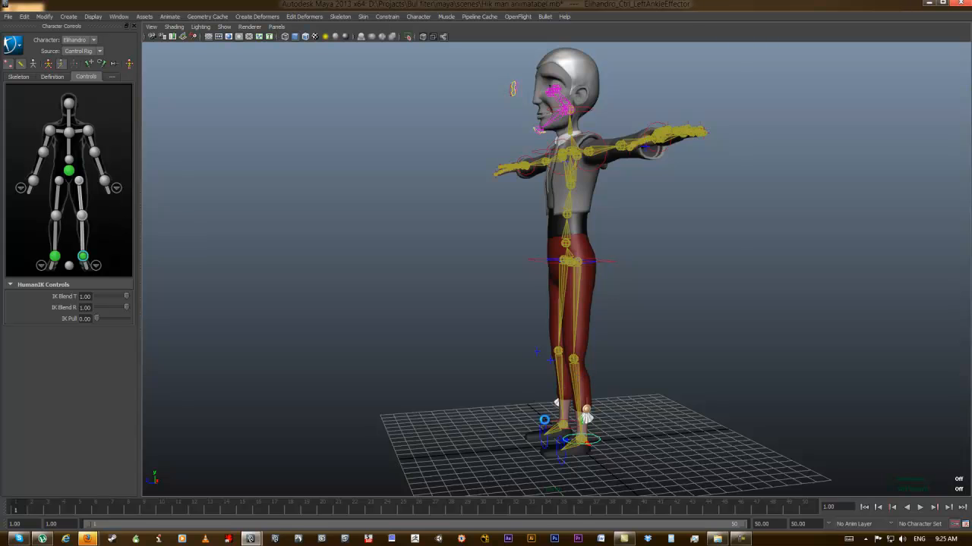
Step: Raise the left foot behind the body so the knee bends, and try rotating the left lower leg control
scroll(551, 380, up, 6)
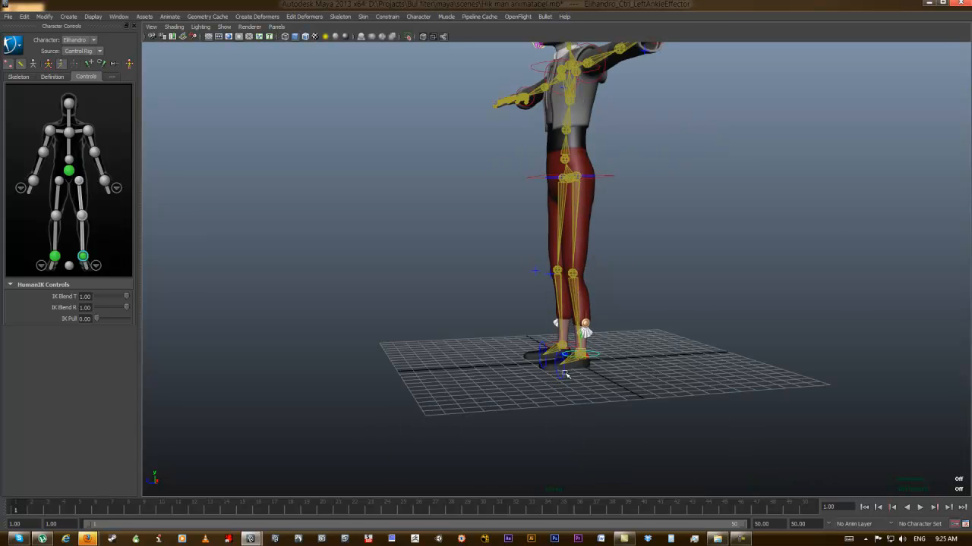
alt+drag(564, 394, 568, 287)
click(504, 393)
click(507, 230)
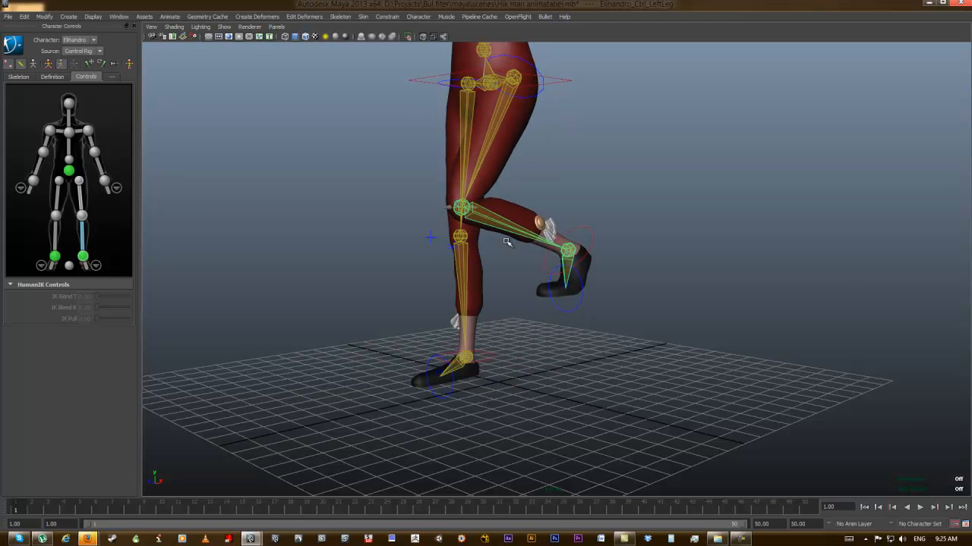
drag(447, 205, 472, 220)
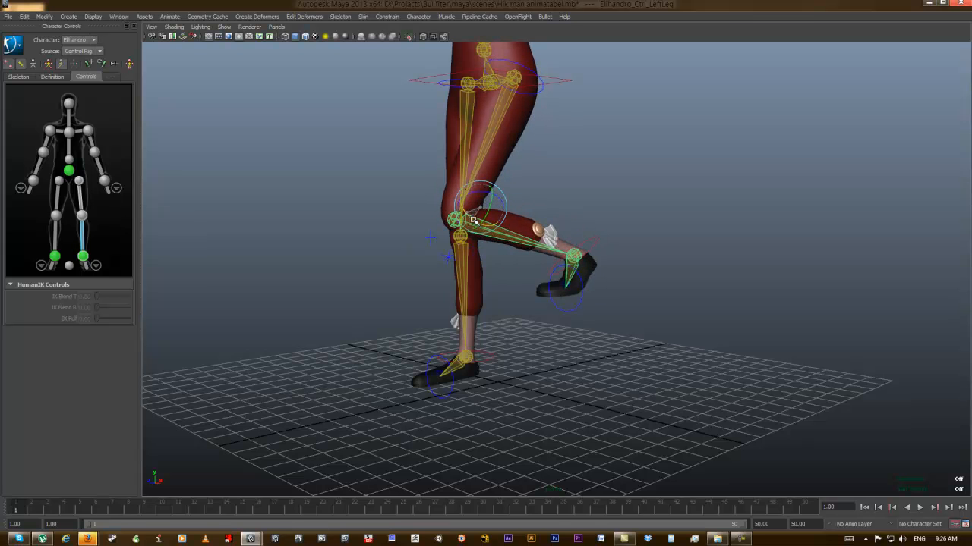
key(ctrl+z)
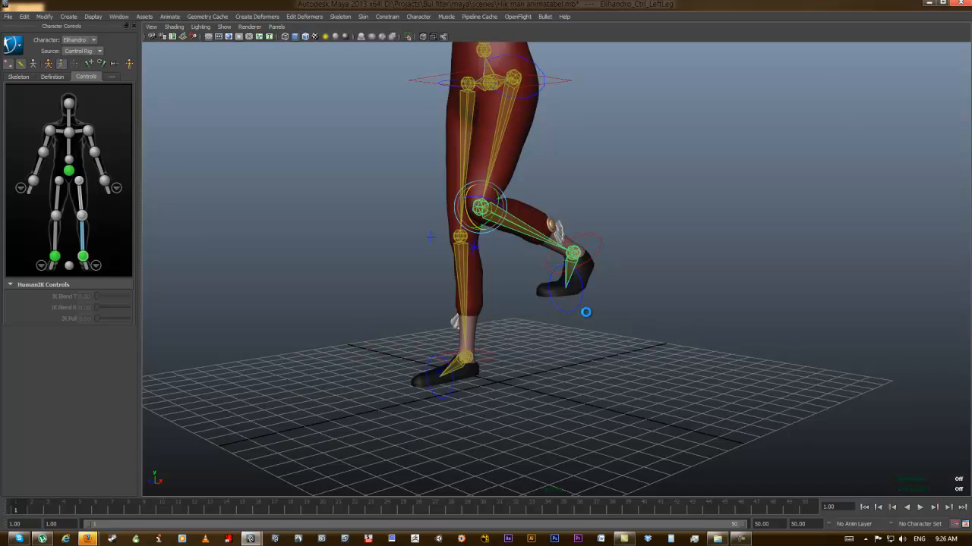
Step: Select the left foot effector and display the detailed left foot controls of the character representation
click(586, 310)
alt+drag(552, 307, 605, 307)
click(561, 310)
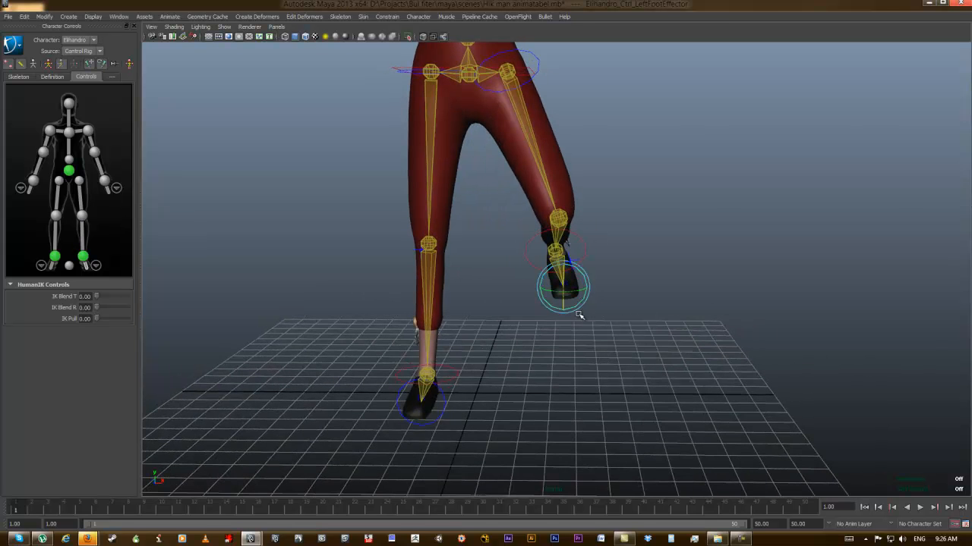
click(97, 266)
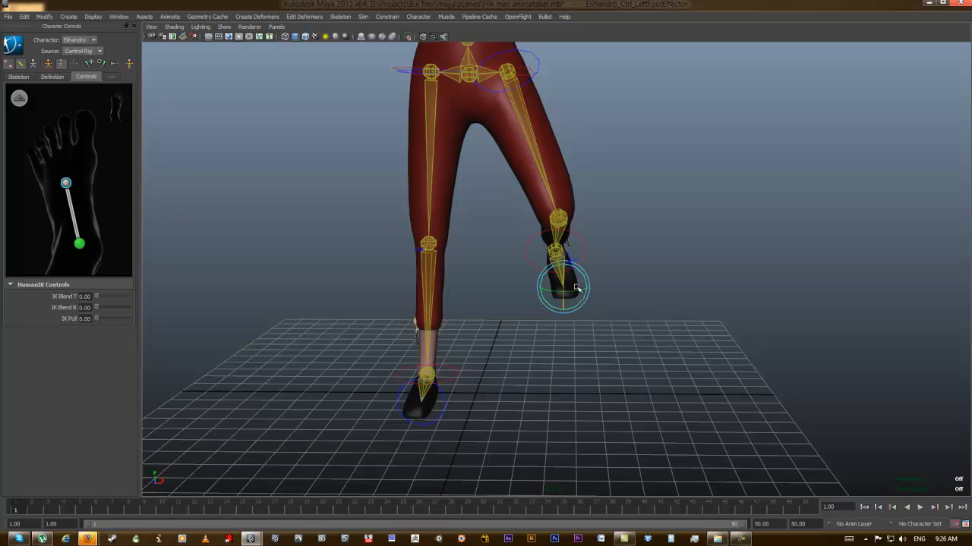
Step: Test the left knee by selecting the left lower leg control and rotating the lower leg outward to the side
click(573, 254)
mouse_move(562, 248)
alt+mouse_down()
mouse_move(574, 257)
mouse_move(564, 267)
alt+mouse_up()
click(594, 305)
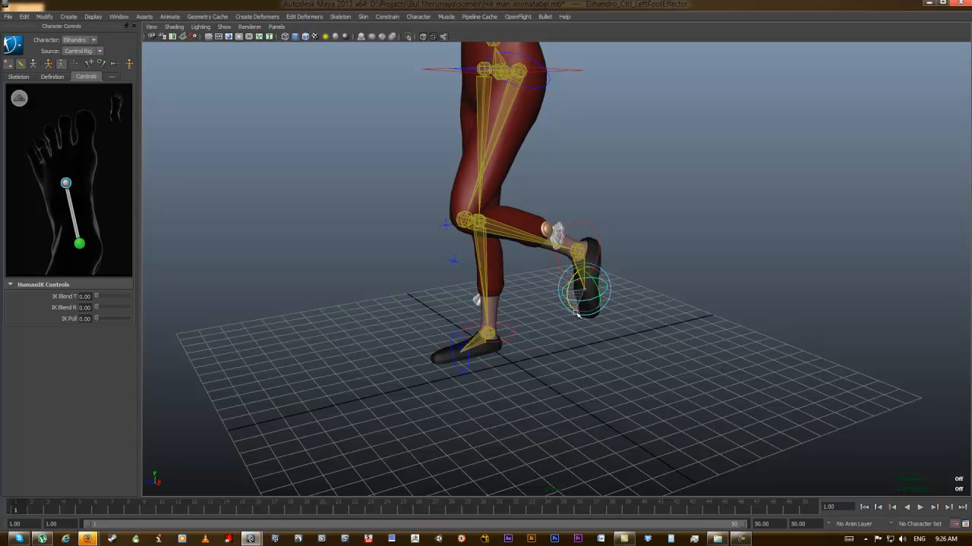
click(655, 271)
click(519, 237)
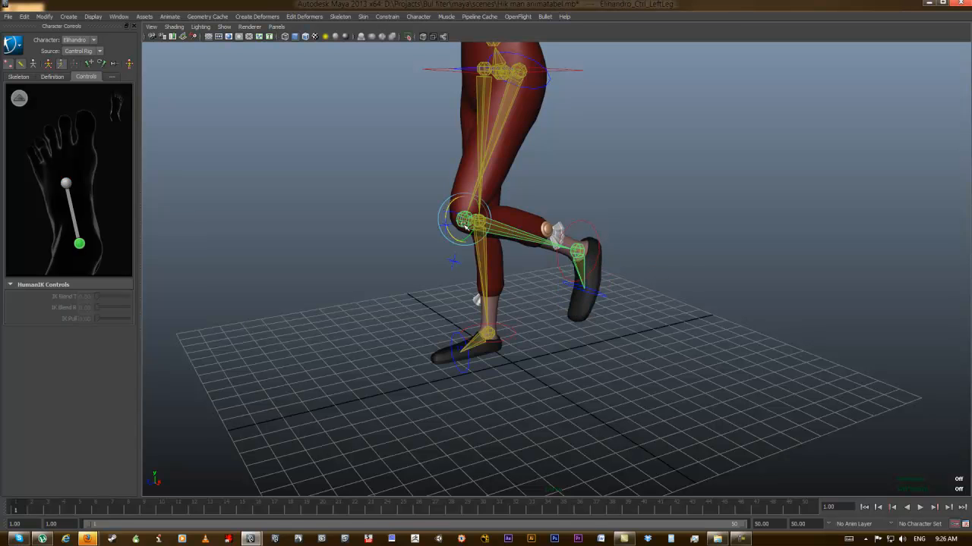
drag(457, 236, 450, 212)
alt+drag(551, 256, 581, 243)
alt+middle_drag(581, 243, 594, 296)
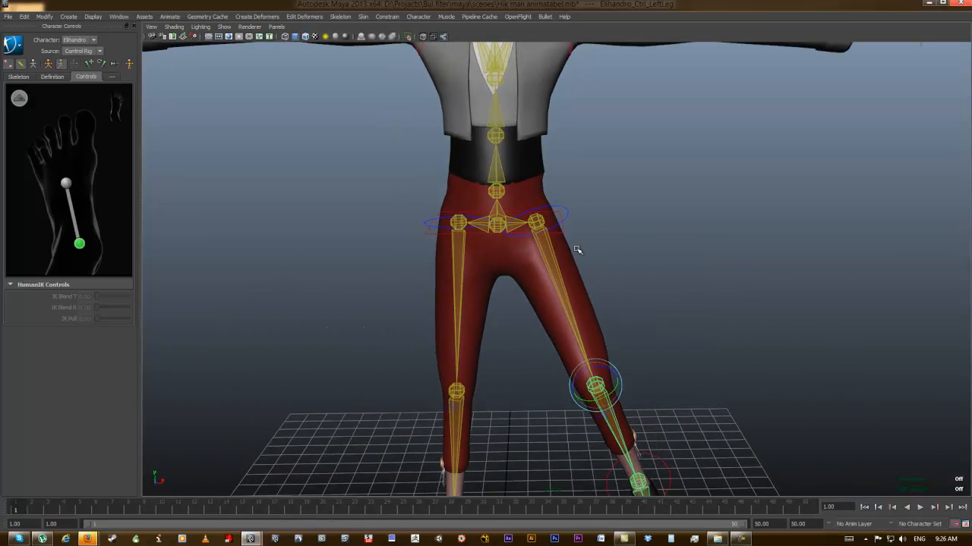
Step: Return the whole character to its stance pose and frame the full figure
click(129, 67)
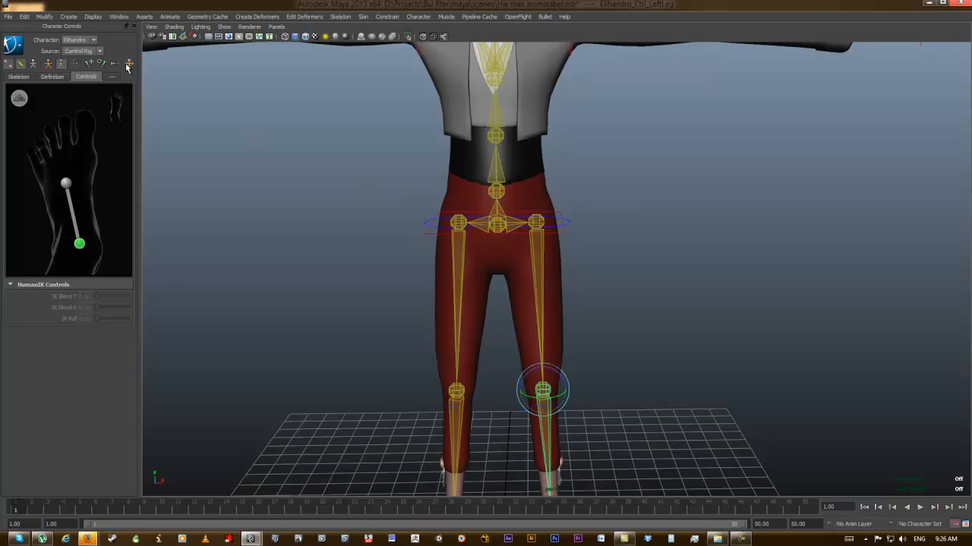
alt+middle_drag(602, 237, 651, 225)
alt+right_drag(650, 225, 476, 200)
alt+middle_drag(590, 179, 582, 193)
alt+drag(582, 194, 698, 155)
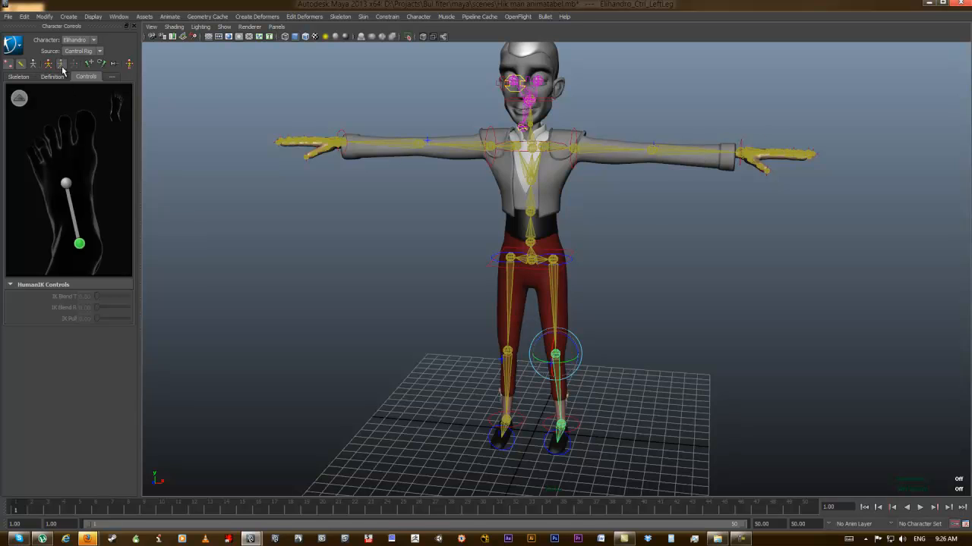
Step: Lower the left hand by moving the left wrist effector from the T-pose down toward the hip
click(729, 163)
key(w)
drag(750, 158, 580, 232)
alt+drag(713, 232, 657, 232)
alt+right_drag(657, 232, 680, 238)
Step: Rotate the left forearm control so the elbow bends outward, and move the left wrist effector slightly down
click(588, 219)
click(601, 224)
key(e)
drag(596, 221, 614, 231)
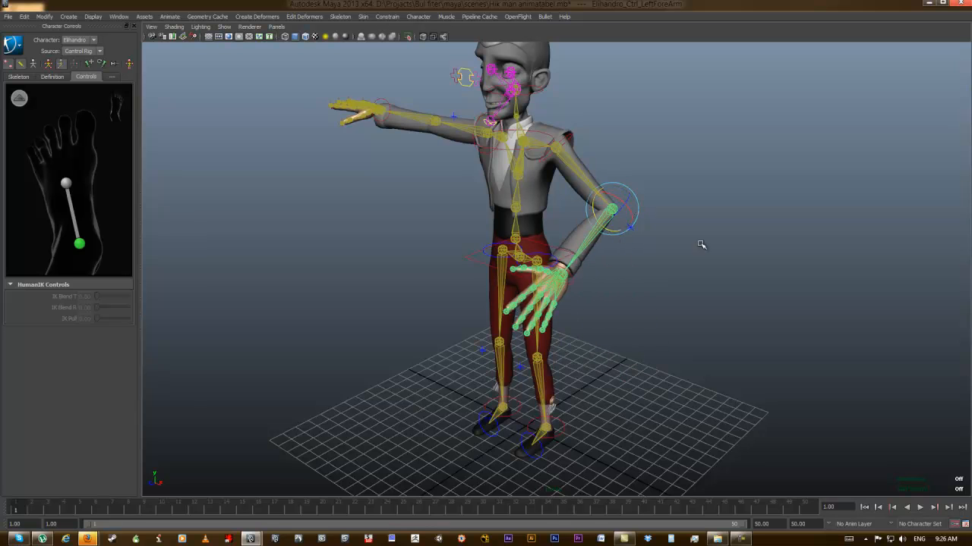
click(596, 273)
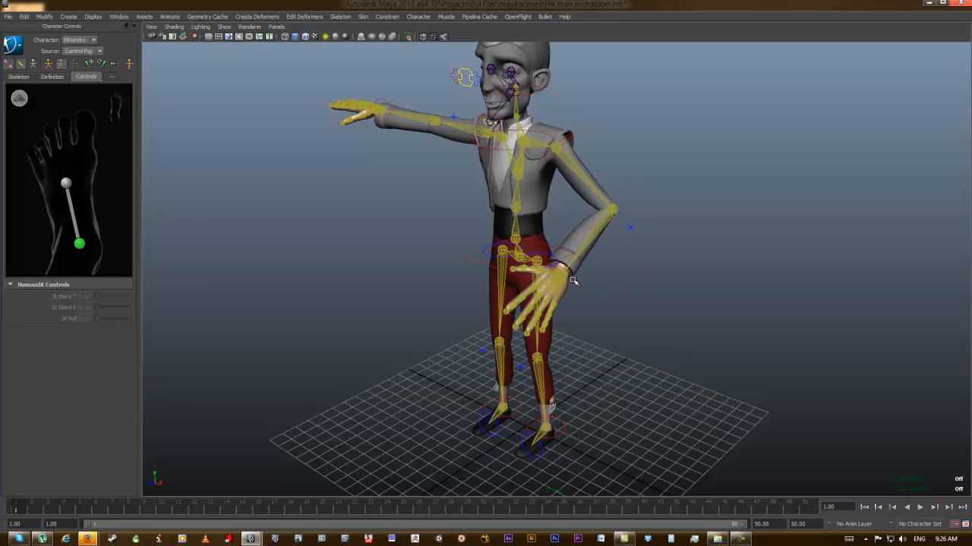
click(573, 281)
key(w)
mouse_move(583, 284)
mouse_down()
mouse_move(594, 277)
mouse_move(597, 294)
mouse_move(580, 284)
mouse_move(583, 297)
mouse_up()
Step: Try moving the chest end effector to test the upper body, and undo the chest moves
alt+drag(565, 205, 629, 209)
alt+right_drag(629, 208, 658, 204)
alt+middle_drag(614, 282, 614, 326)
alt+drag(548, 184, 579, 192)
key(ctrl+z)
key(ctrl+z)
key(ctrl+z)
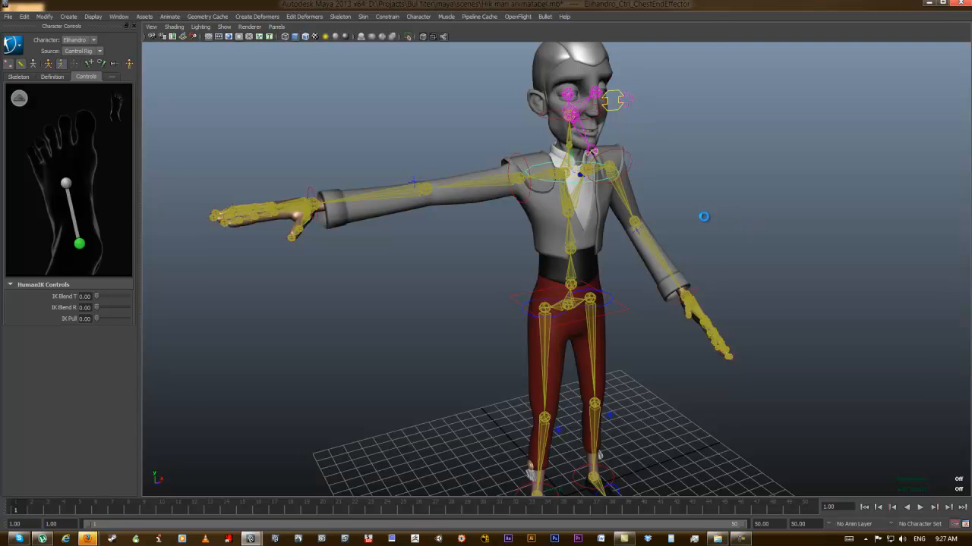
Step: Break the translate and rotate connections of the facial joint be_conctTohad01
click(689, 208)
mouse_move(683, 171)
alt+mouse_down()
mouse_move(648, 154)
mouse_move(679, 176)
mouse_move(668, 172)
alt+mouse_up()
alt+drag(575, 156, 598, 118)
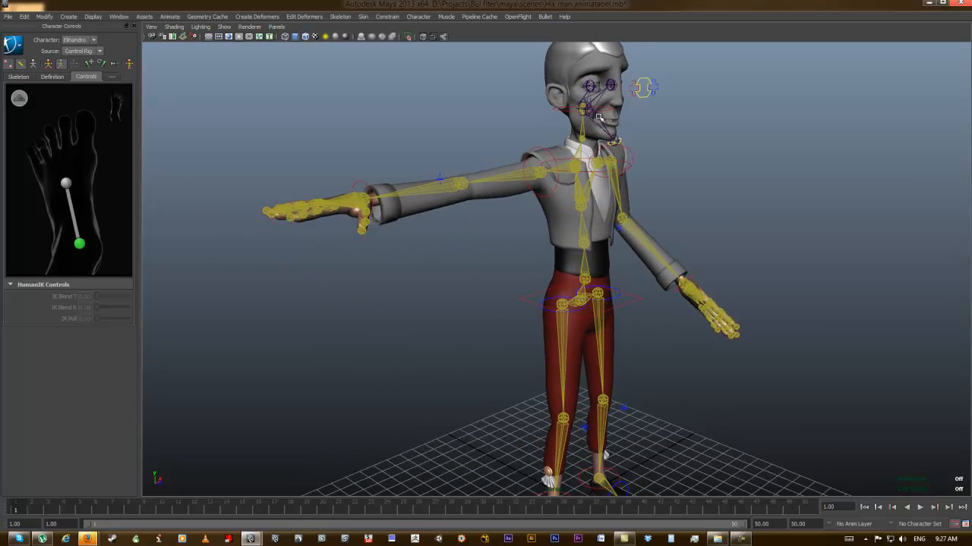
alt+drag(706, 142, 657, 173)
alt+drag(561, 109, 558, 130)
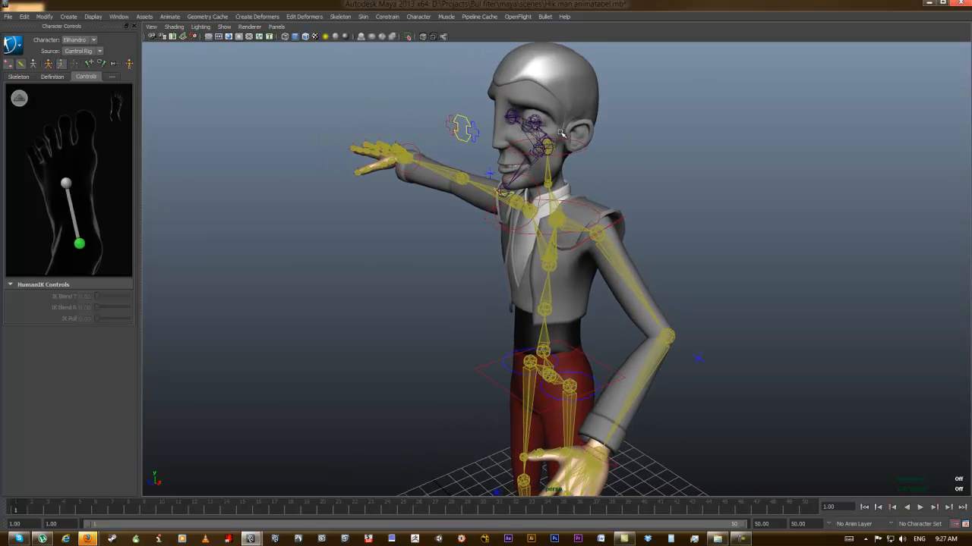
click(544, 131)
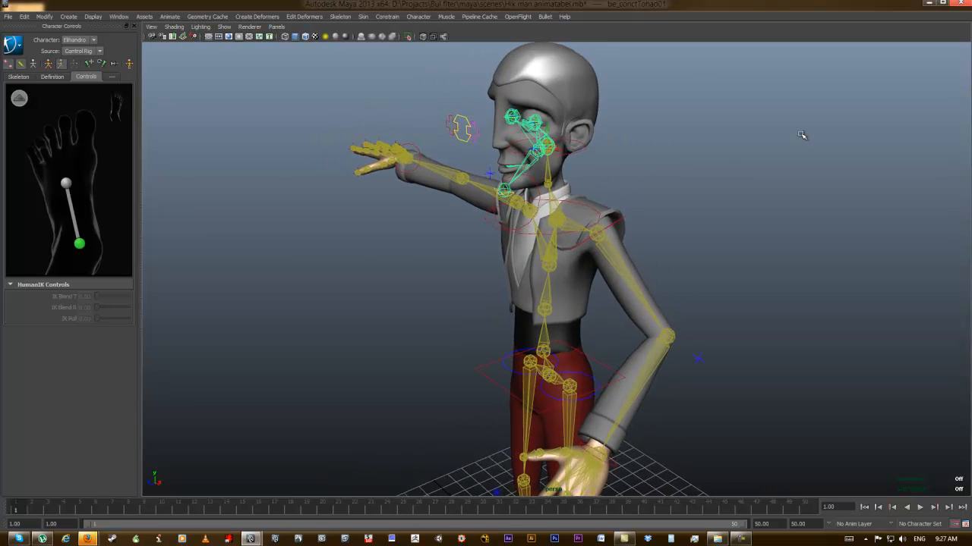
key(ctrl+space)
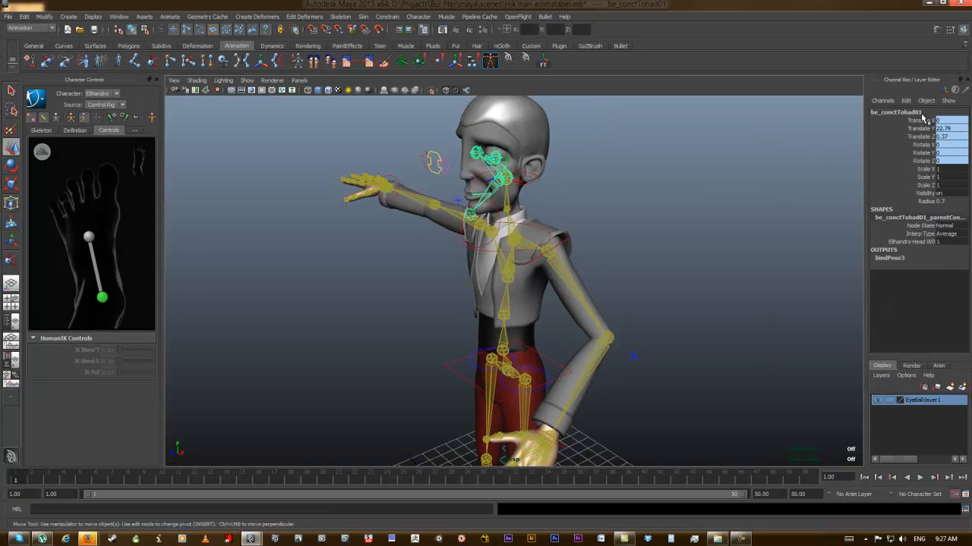
drag(928, 119, 922, 156)
right_click(919, 156)
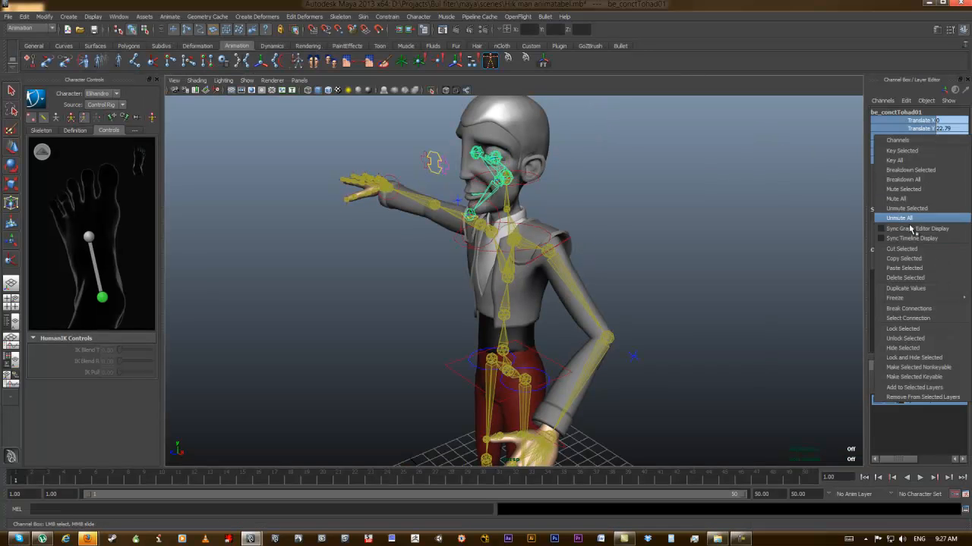
click(920, 310)
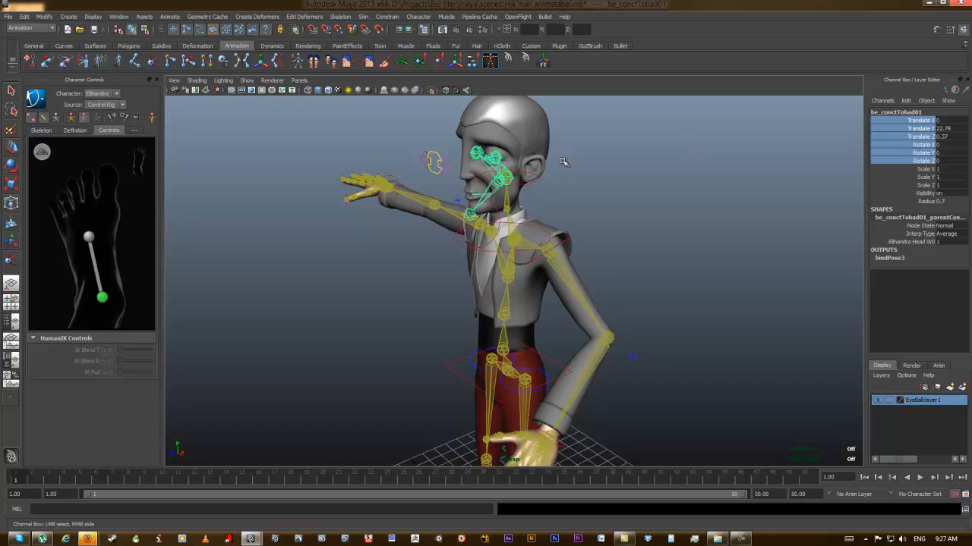
Step: Parent the facial joint be_conctTohad01 to the HumanIK head effector and clear the selection
click(529, 182)
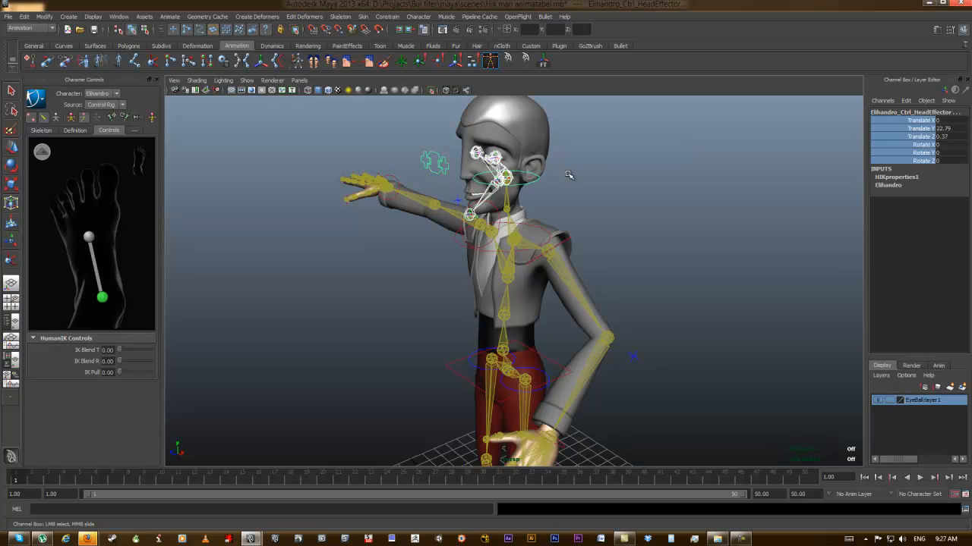
key(p)
click(574, 187)
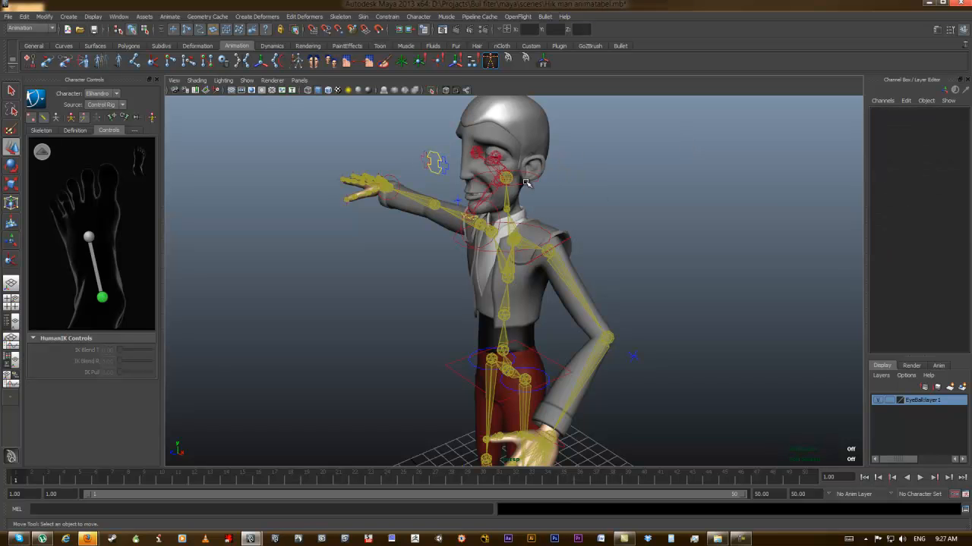
Step: Rotate the head effector to test that the face follows, and undo the rotation
click(526, 180)
key(e)
drag(504, 186, 479, 186)
key(ctrl+z)
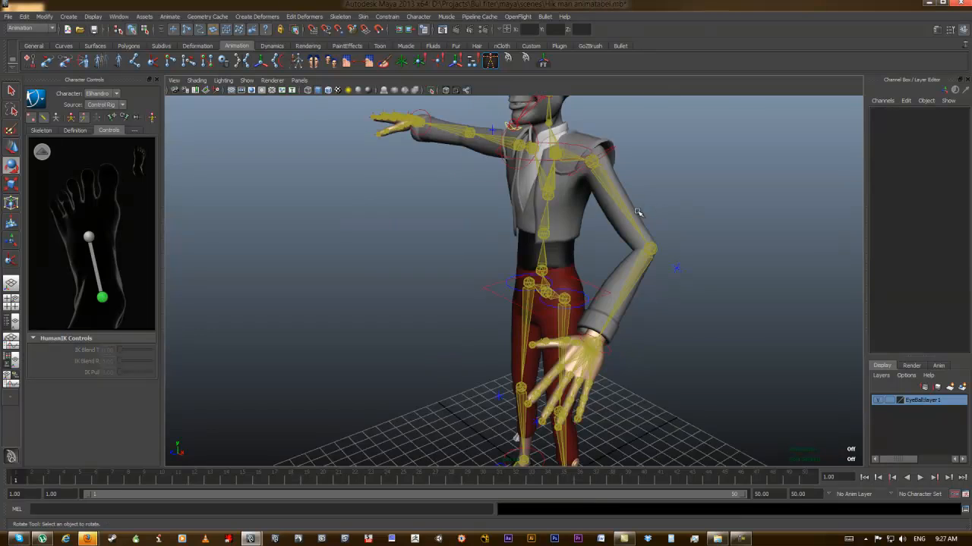
Step: Switch the character representation from the left foot detail back to the full body display
alt+middle_drag(602, 201, 633, 254)
alt+right_drag(632, 254, 559, 227)
alt+drag(558, 227, 611, 230)
alt+middle_drag(611, 231, 566, 199)
alt+right_drag(565, 199, 657, 235)
alt+middle_drag(650, 265, 684, 234)
click(47, 152)
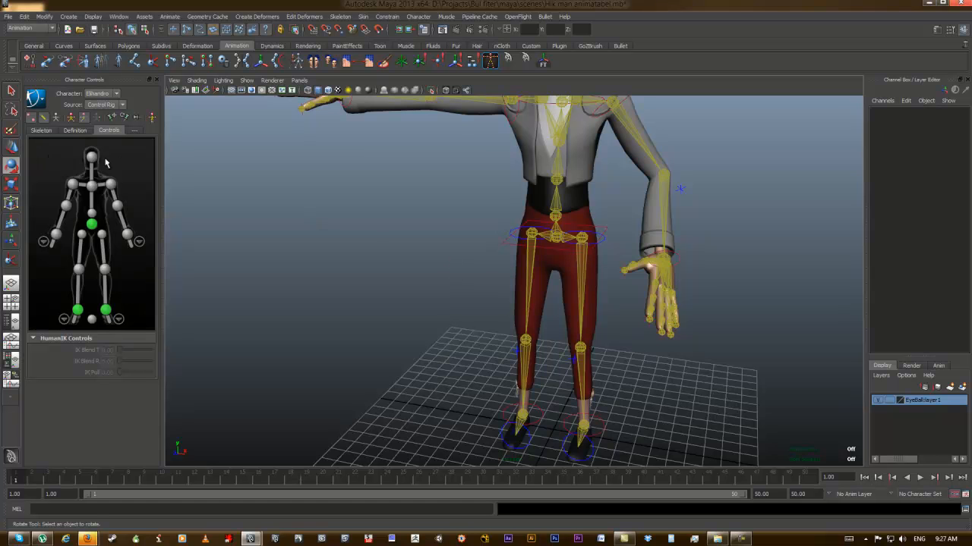
alt+drag(632, 241, 601, 253)
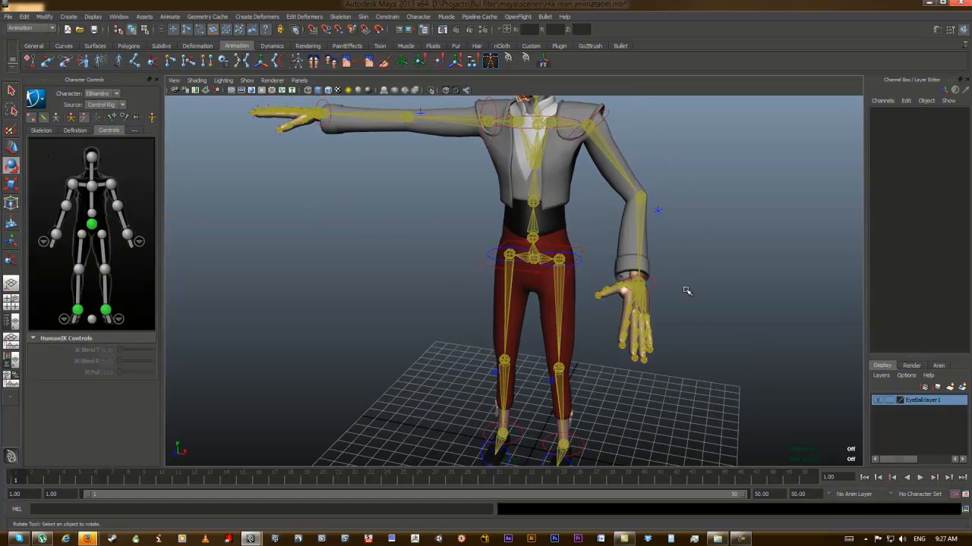
Step: Move the left wrist effector outward to about 7.54, 12.83, 2.91 in Body Part mode
click(652, 279)
alt+right_drag(703, 317, 618, 284)
alt+drag(555, 278, 614, 288)
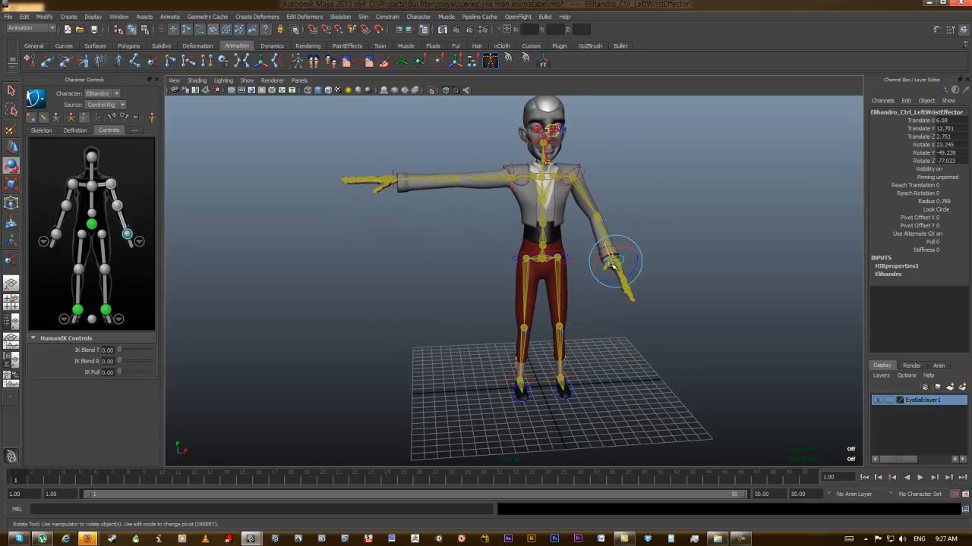
key(w)
drag(613, 265, 633, 263)
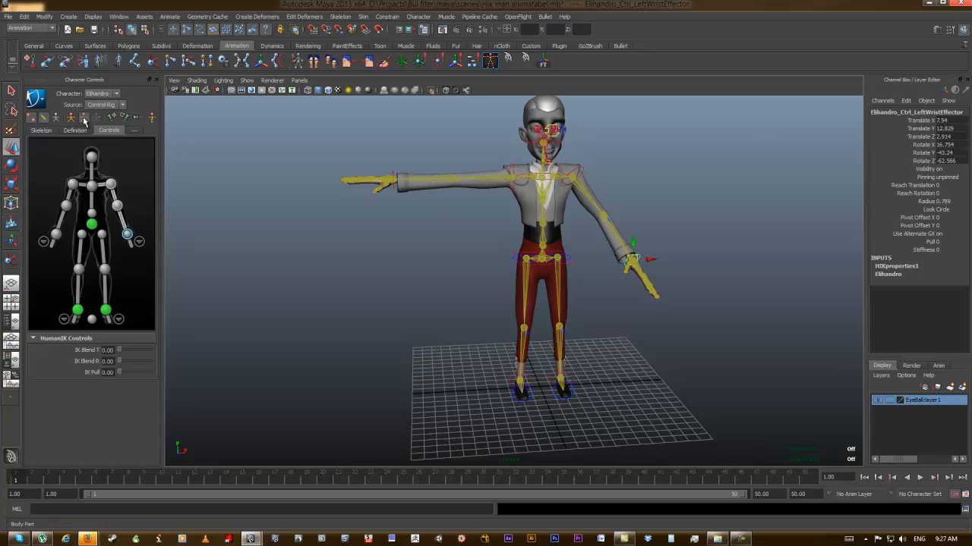
Step: Set the manipulation mode to Full Body and pull the left wrist effector down to about 10.45, 6.39, 5.10
click(73, 119)
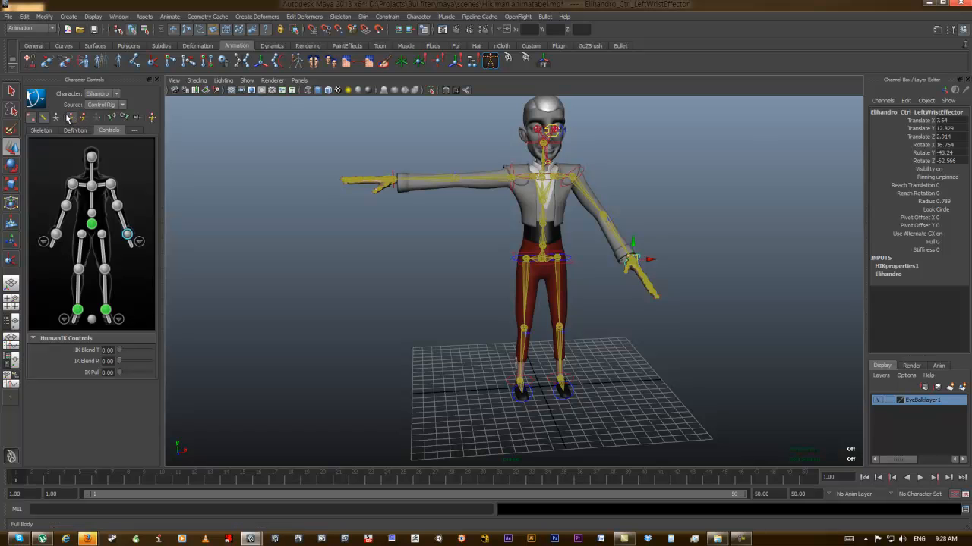
drag(634, 260, 672, 336)
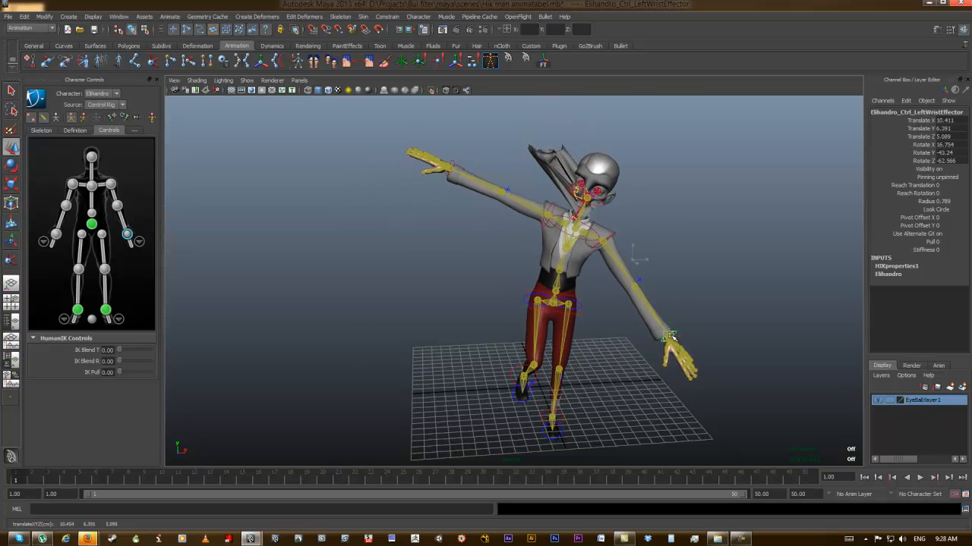
alt+drag(561, 261, 625, 260)
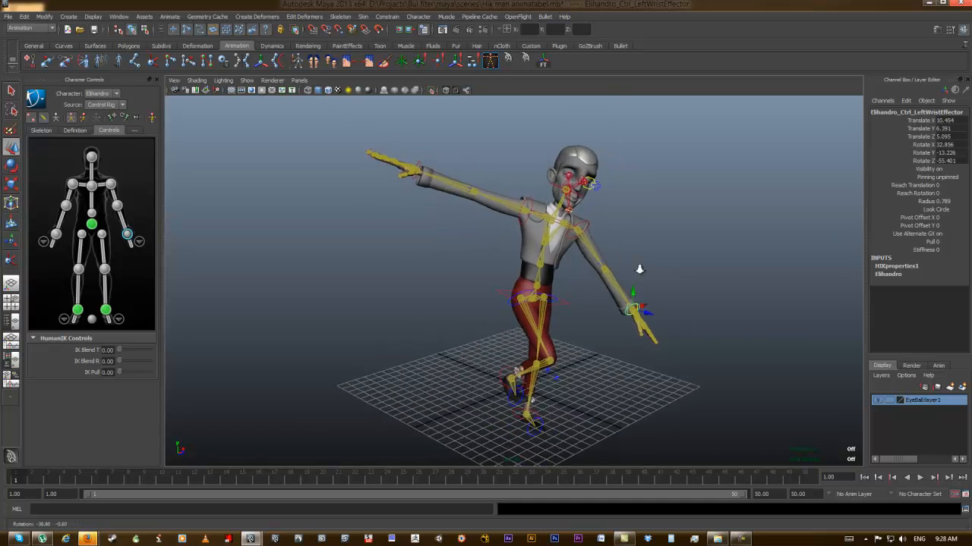
alt+right_drag(625, 260, 671, 281)
alt+drag(618, 267, 560, 267)
alt+middle_drag(638, 339, 563, 250)
Step: Pull the left wrist effector to several positions, including forward at shoulder height, to test how the whole body follows
drag(616, 275, 624, 301)
alt+middle_drag(516, 261, 571, 320)
alt+drag(570, 320, 492, 289)
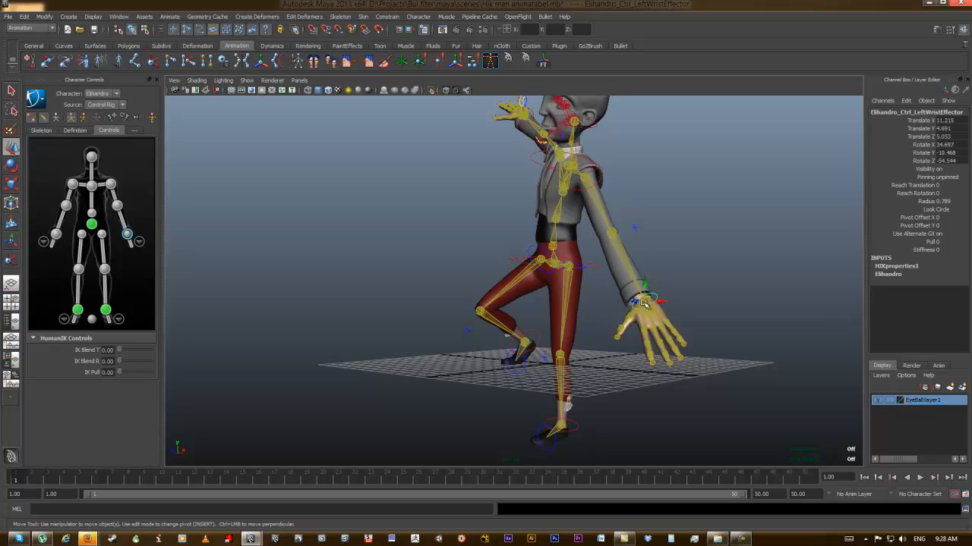
drag(643, 303, 627, 267)
drag(544, 216, 405, 166)
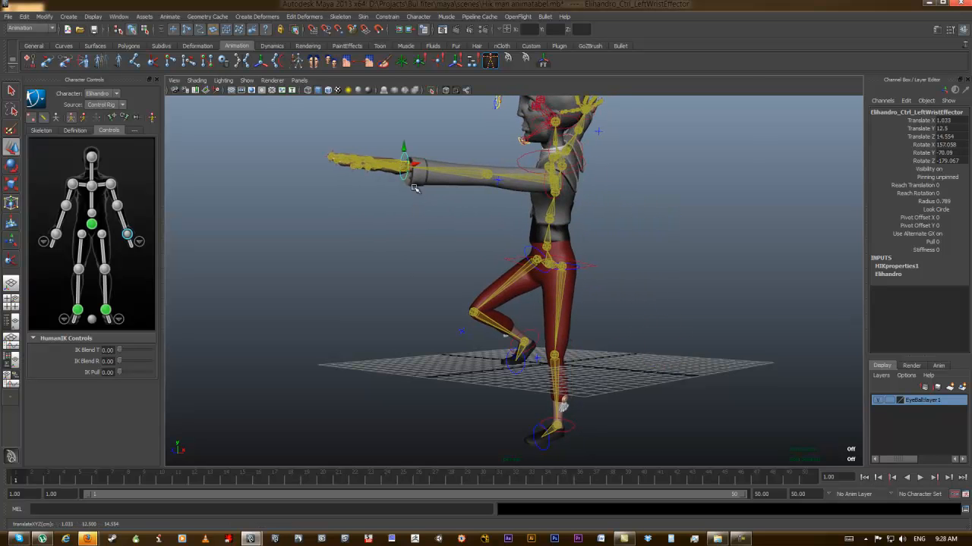
alt+drag(490, 229, 614, 269)
click(278, 329)
drag(284, 330, 545, 328)
Step: Move the left foot effector forward beside the right foot to Translate Z 2.058 and pin both its translation and rotation
alt+middle_drag(545, 327, 538, 306)
alt+drag(539, 306, 607, 356)
click(605, 402)
click(700, 369)
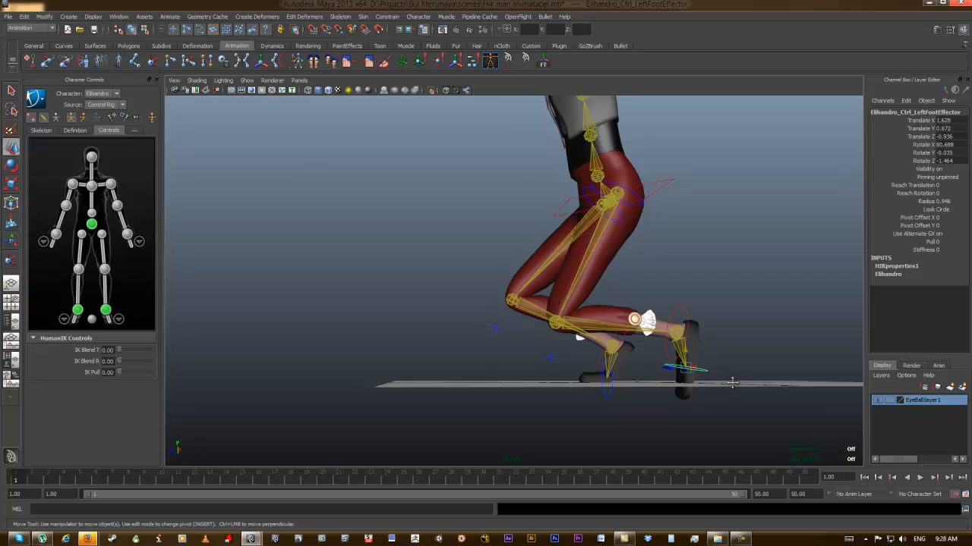
alt+middle_drag(734, 385, 629, 372)
drag(581, 358, 498, 331)
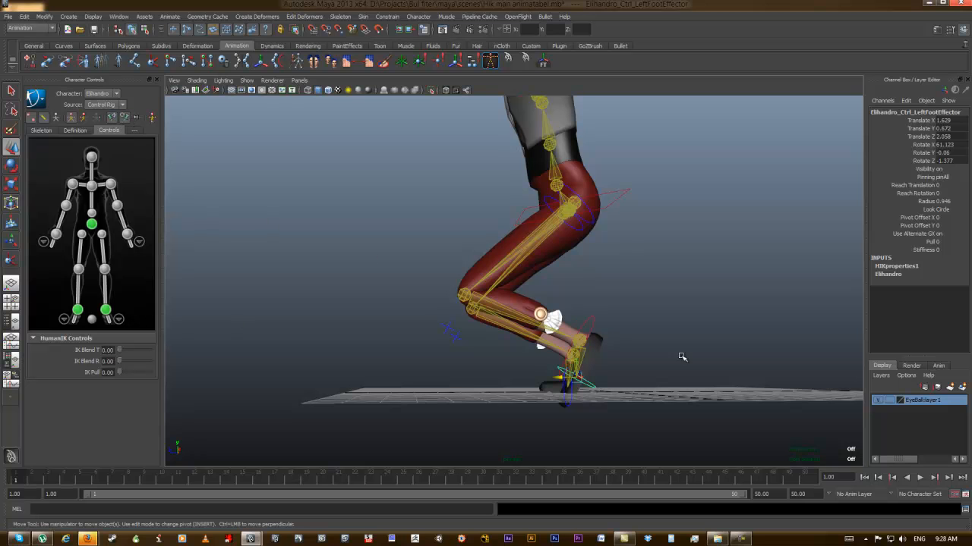
Step: Adjust the left ankle effector and rotate the left foot effector to about 16.6 in X so the foot lies flatter
click(586, 319)
drag(578, 335, 544, 323)
click(591, 383)
key(e)
drag(554, 378, 582, 372)
key(w)
mouse_move(634, 318)
alt+mouse_down()
mouse_move(623, 301)
mouse_move(638, 302)
alt+mouse_up()
Step: Examine the left foot effector's attributes and the HIKproperties1 sections in the Attribute Editor
key(ctrl+a)
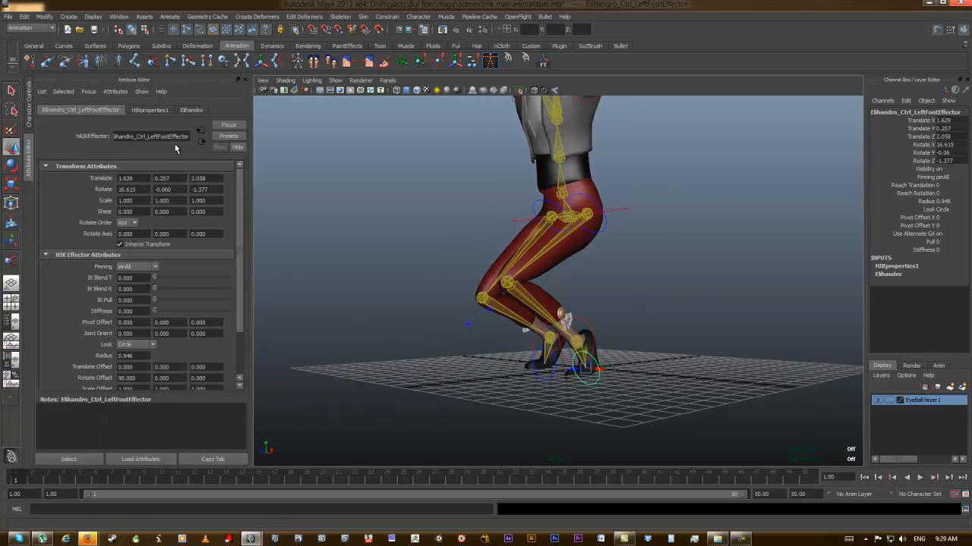
click(150, 111)
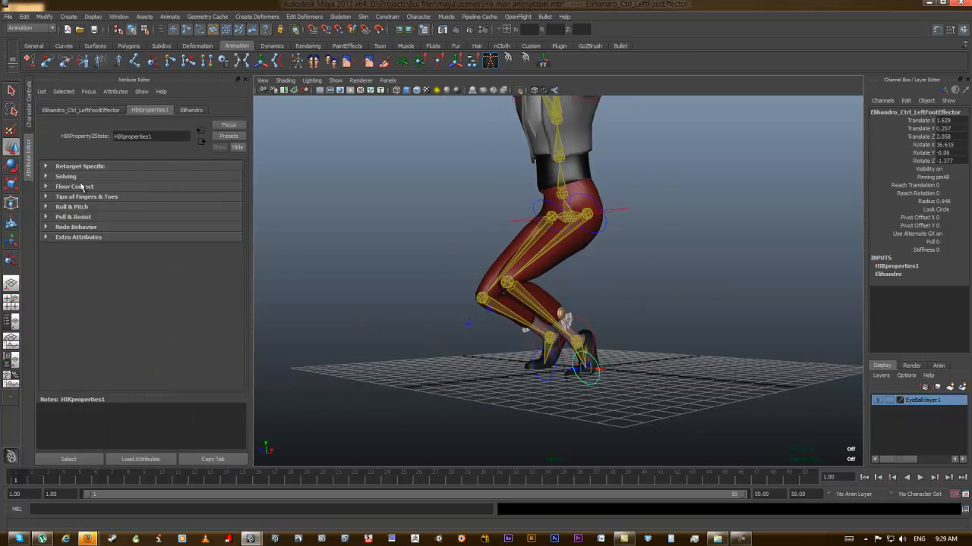
click(84, 113)
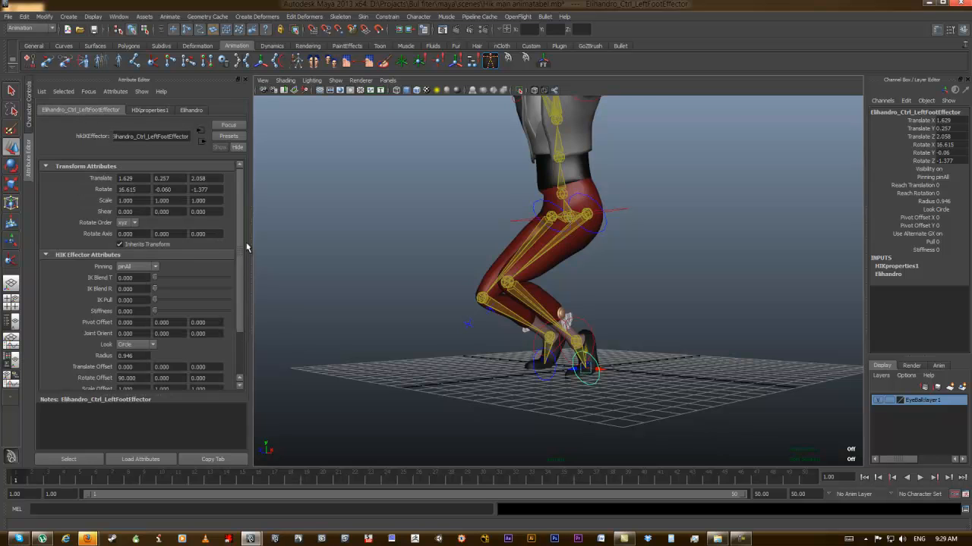
mouse_move(239, 226)
mouse_down()
mouse_move(237, 286)
mouse_move(243, 218)
mouse_up()
Step: Turn on Foot Floor Contact and Hand Floor Contact in the floor contact settings of HIKproperties1
click(146, 111)
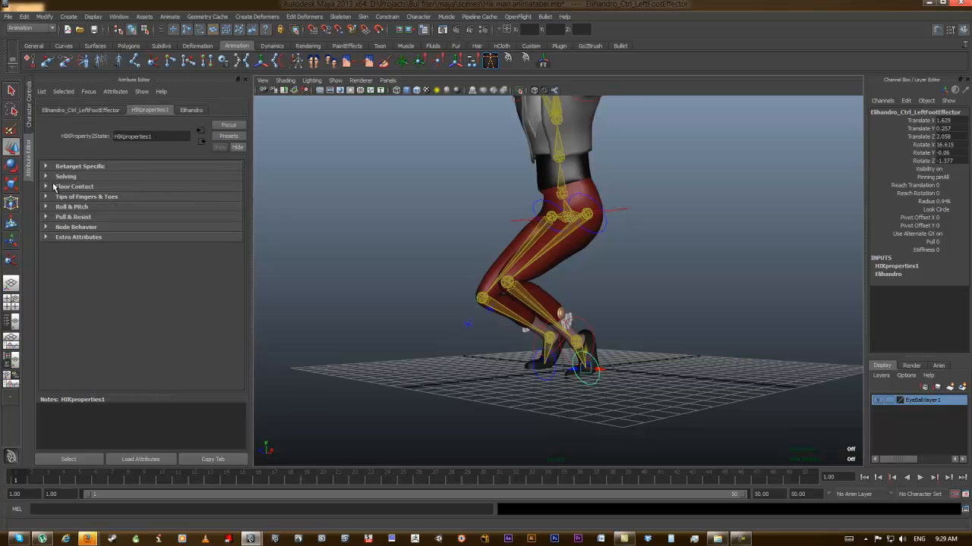
click(47, 187)
click(47, 199)
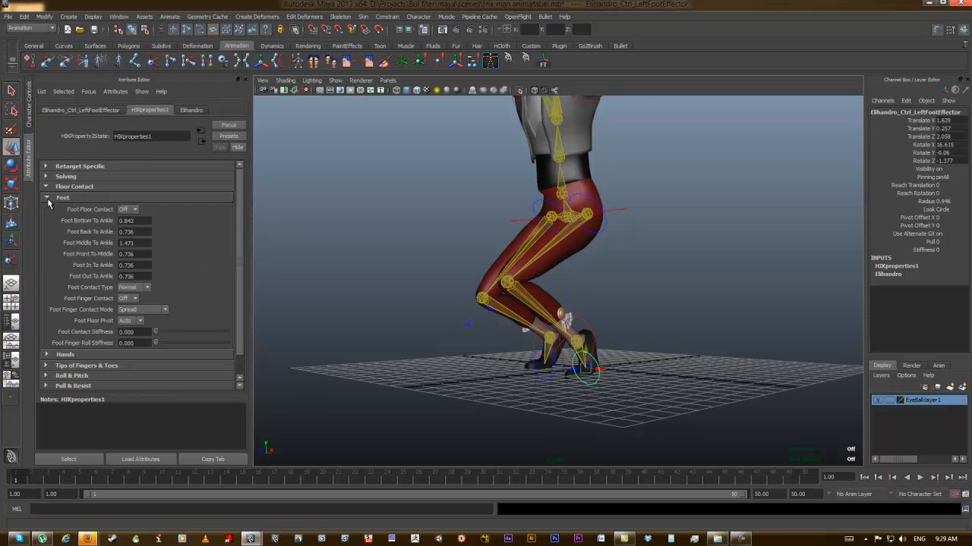
alt+drag(576, 338, 510, 342)
scroll(511, 346, up, 2)
scroll(483, 332, down, 2)
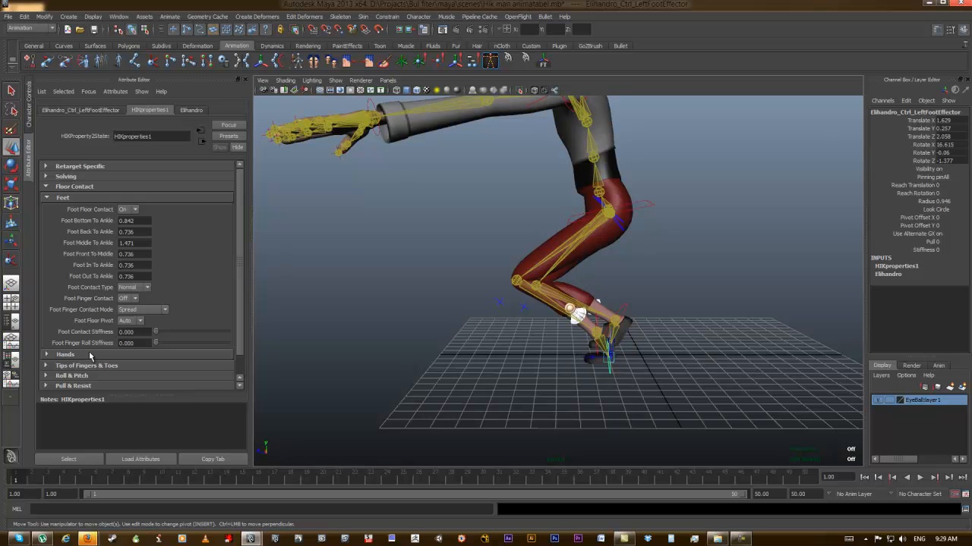
click(47, 355)
alt+drag(432, 263, 657, 275)
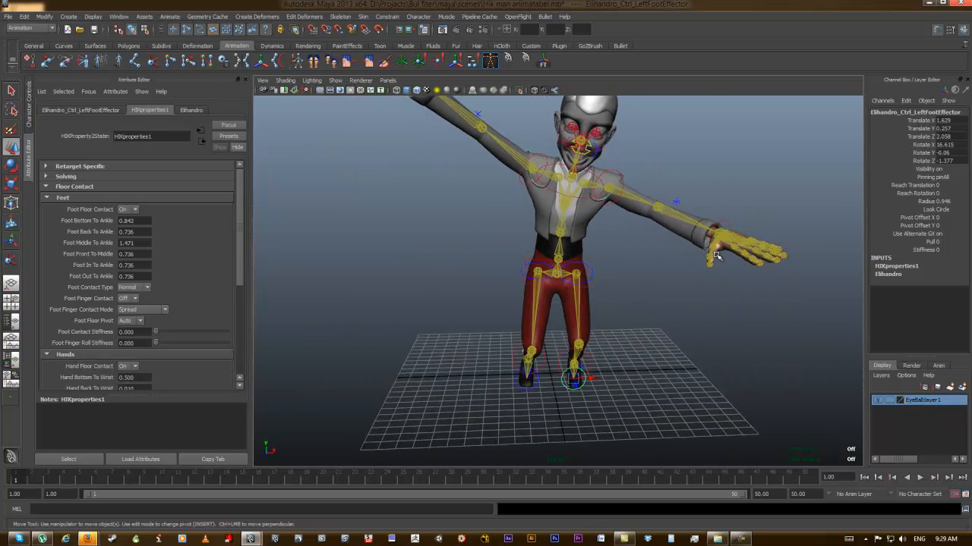
Step: Move the left wrist effector down to the floor beside the legs, at about Translate 5.678, 0.5, 5.598, bending the body into a kneel
click(719, 227)
alt+drag(718, 227, 622, 228)
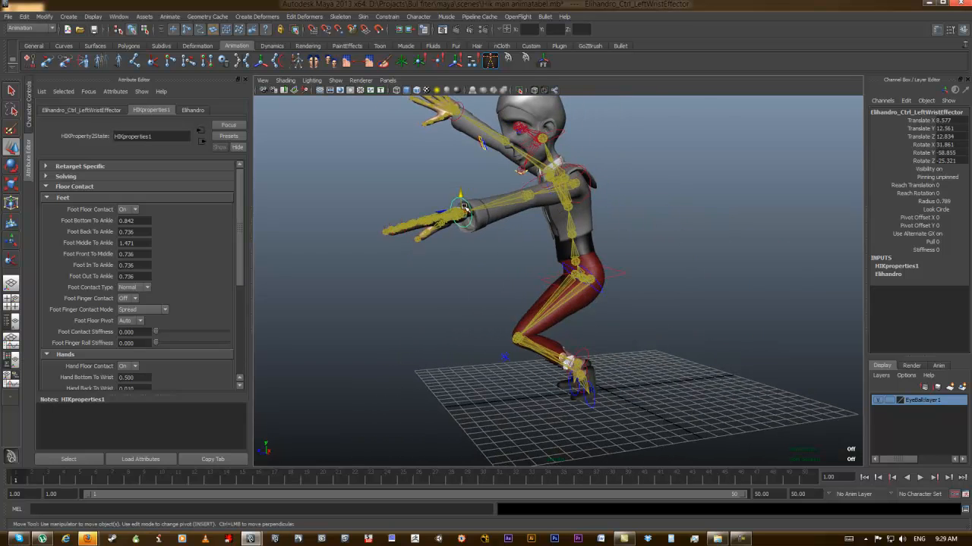
drag(465, 220, 672, 381)
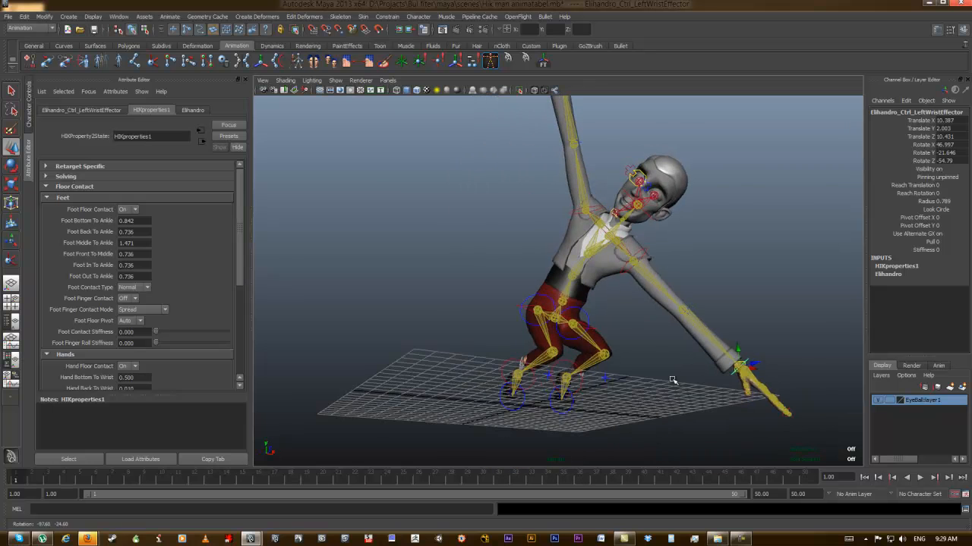
drag(744, 366, 645, 360)
alt+drag(645, 360, 686, 370)
drag(615, 335, 608, 375)
alt+drag(722, 384, 632, 425)
drag(630, 384, 600, 383)
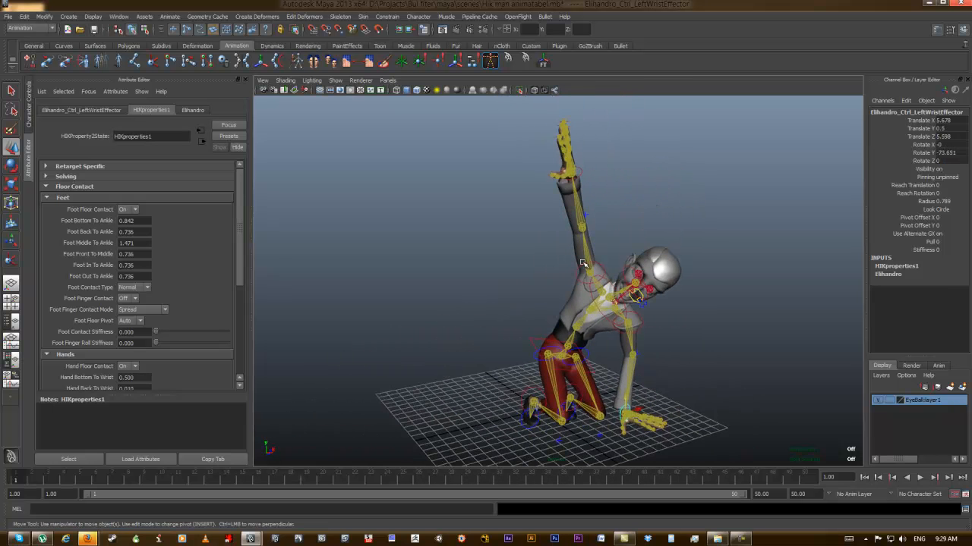
Step: Lower the right wrist effector from overhead toward the floor on the character's right side, to about Translate -6.968, 2.129, 10.547
click(582, 174)
drag(579, 173, 535, 442)
alt+middle_drag(595, 399, 578, 302)
alt+drag(578, 301, 514, 344)
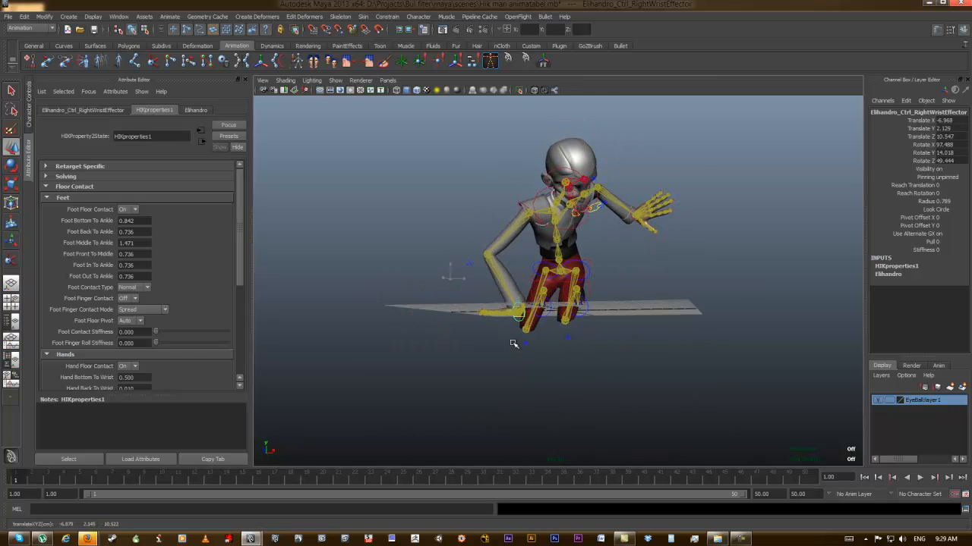
alt+drag(560, 197, 550, 195)
Step: Rotate the right hand forward and set its wrist effector on the floor at about Translate -2.537, 0.5, 8.802
click(647, 182)
drag(648, 183, 562, 284)
click(569, 334)
key(e)
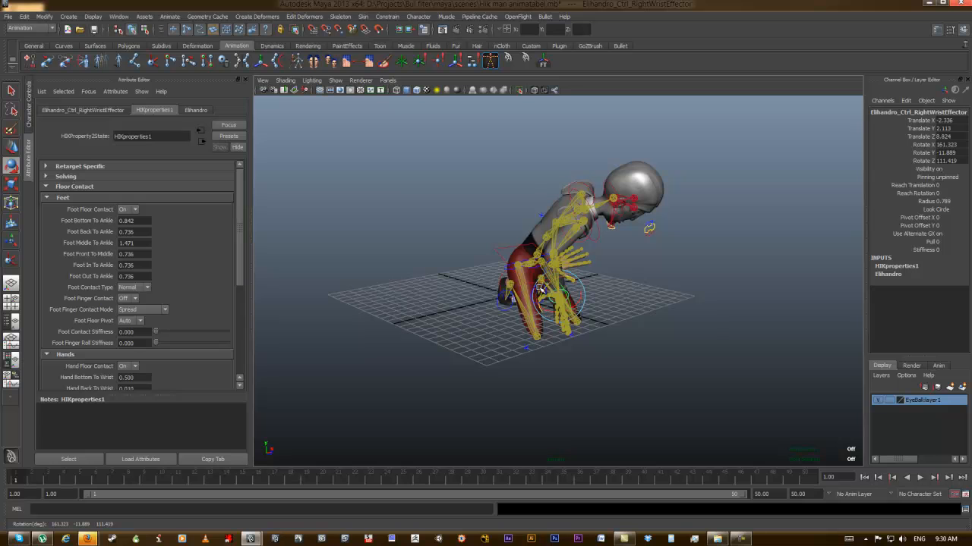
key(w)
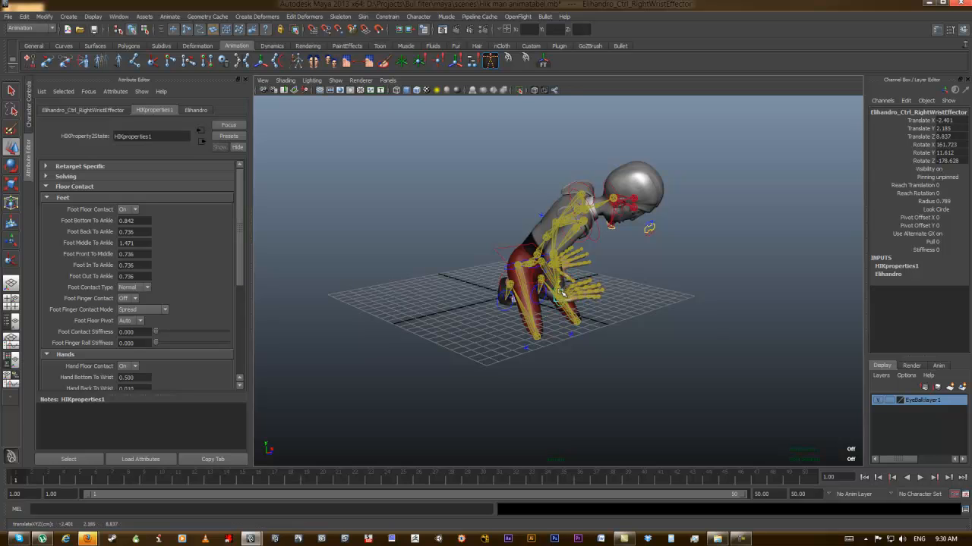
drag(563, 295, 563, 322)
alt+drag(654, 296, 511, 302)
alt+drag(511, 302, 552, 273)
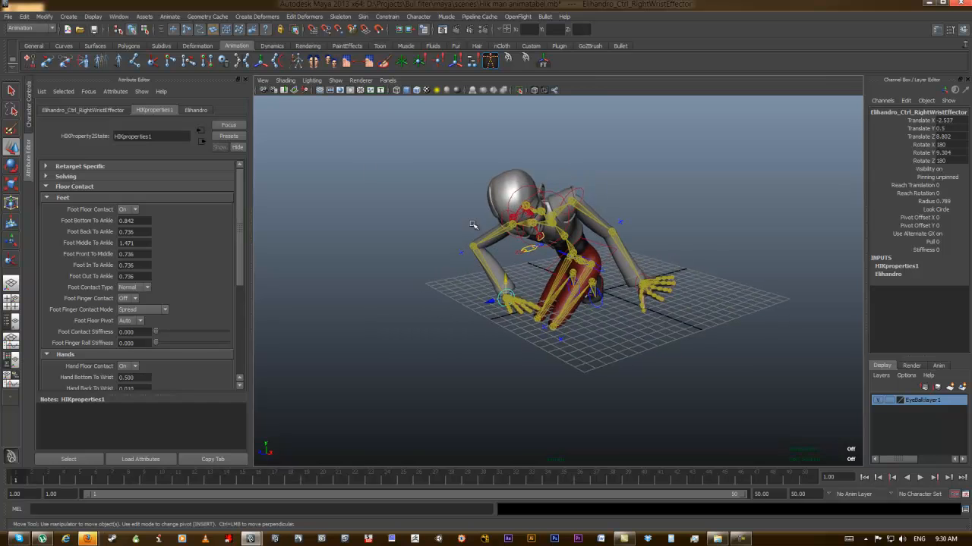
Step: Open the Character Controls and pin both translation and rotation of the right wrist effector
click(29, 112)
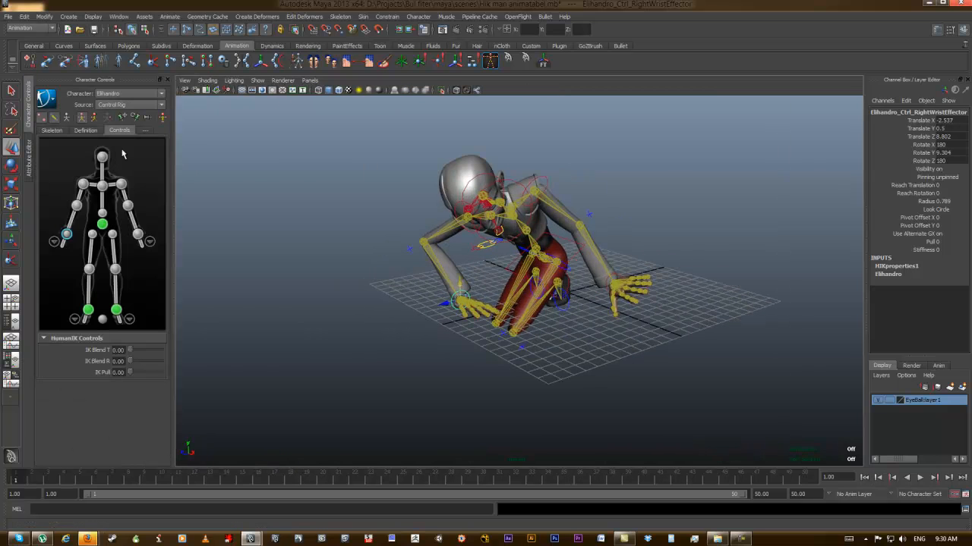
alt+drag(525, 212, 647, 202)
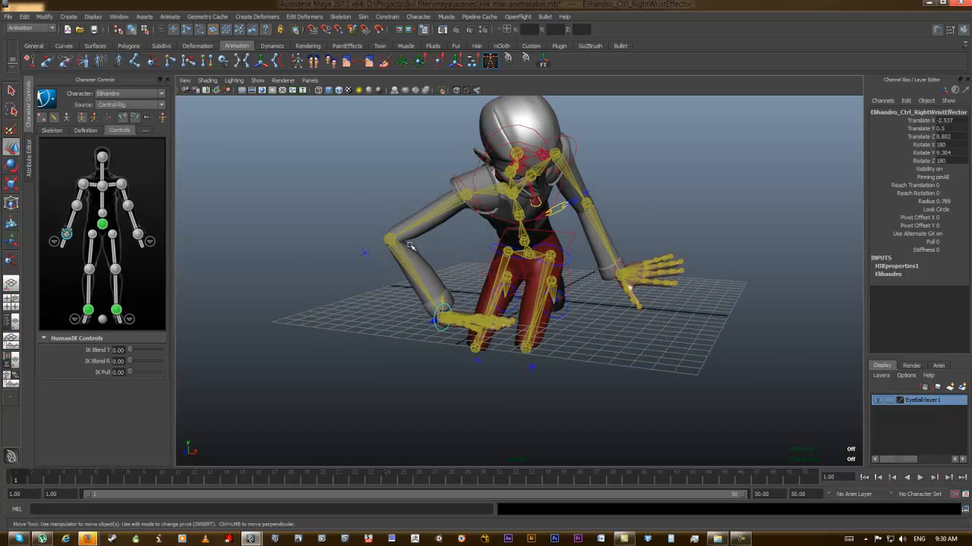
alt+middle_drag(652, 220, 545, 201)
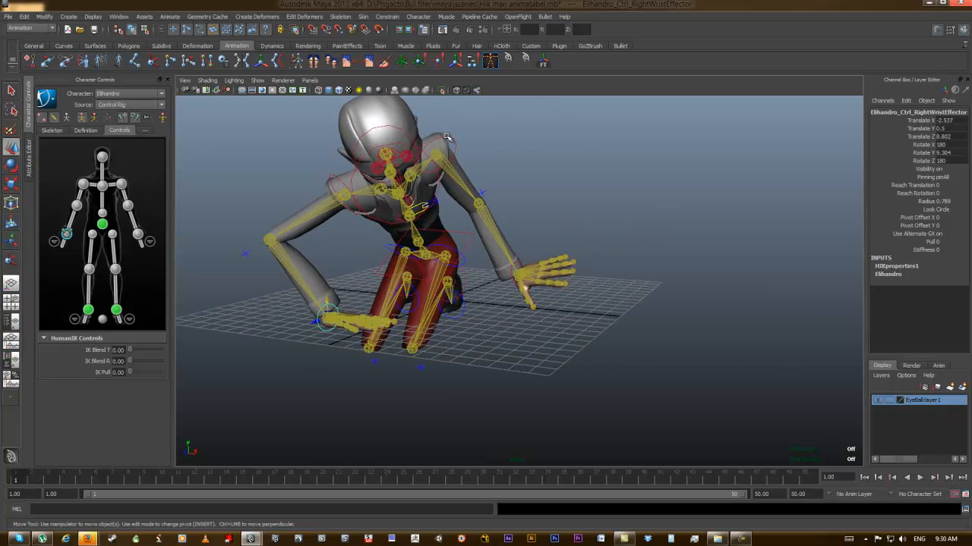
Step: Raise the character's torso slightly while the right hand is pinned
click(448, 138)
click(400, 225)
drag(392, 185, 397, 164)
Step: Pin the translation and rotation of the left knee effector and of the right knee effector
click(117, 267)
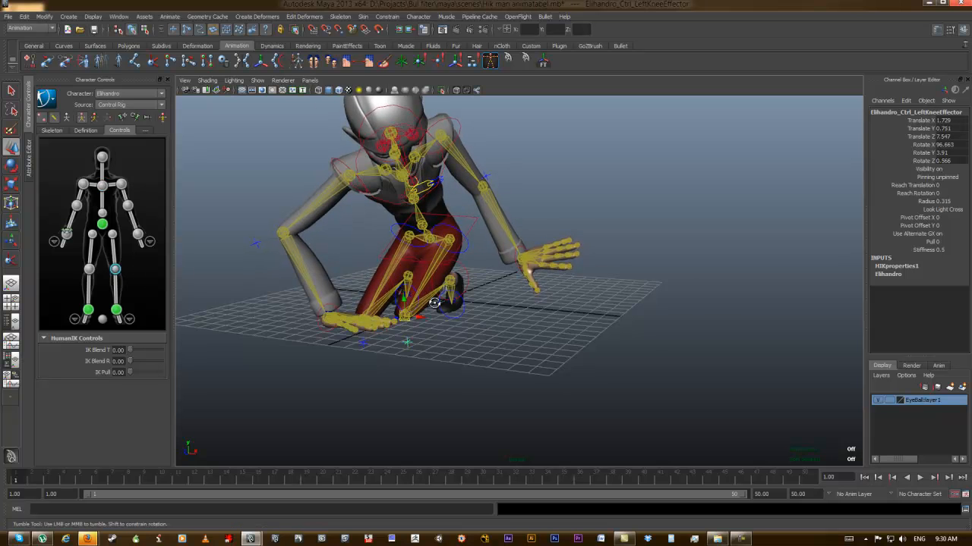
alt+drag(447, 301, 395, 303)
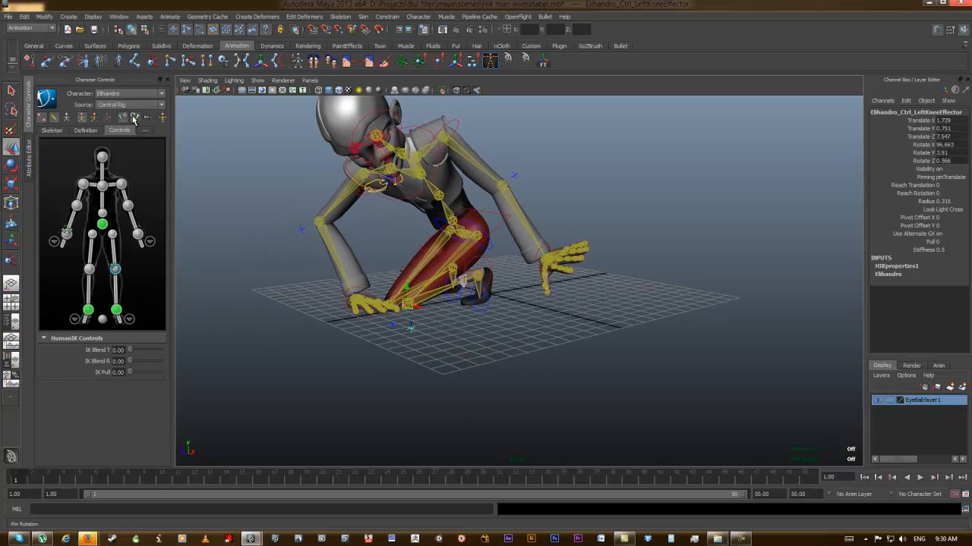
click(88, 271)
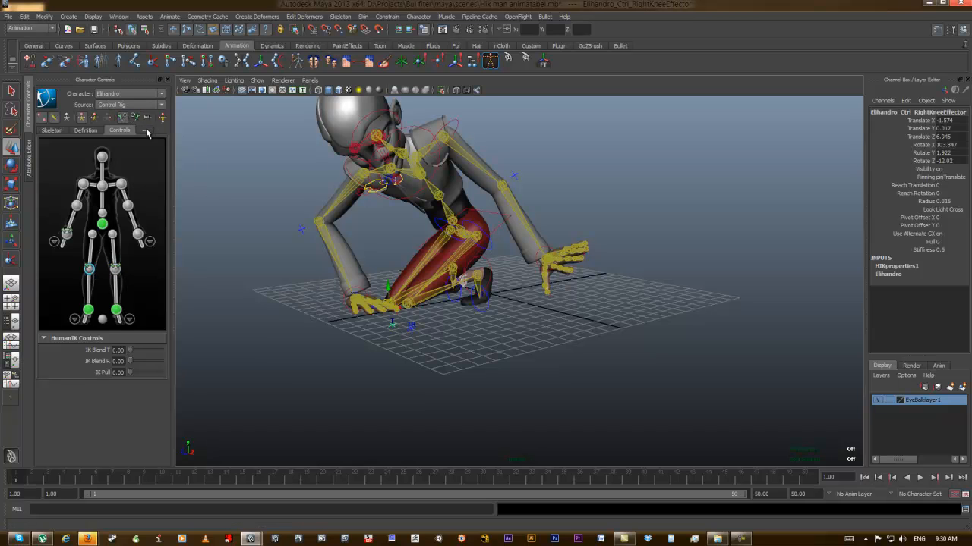
Step: Move the chest end effector sideways toward the character's left hand
alt+drag(425, 258, 346, 265)
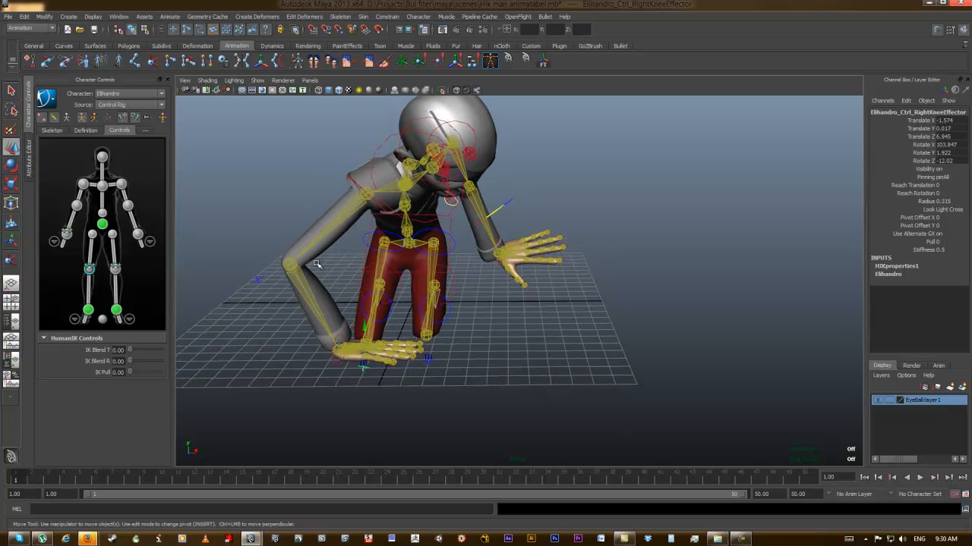
click(409, 195)
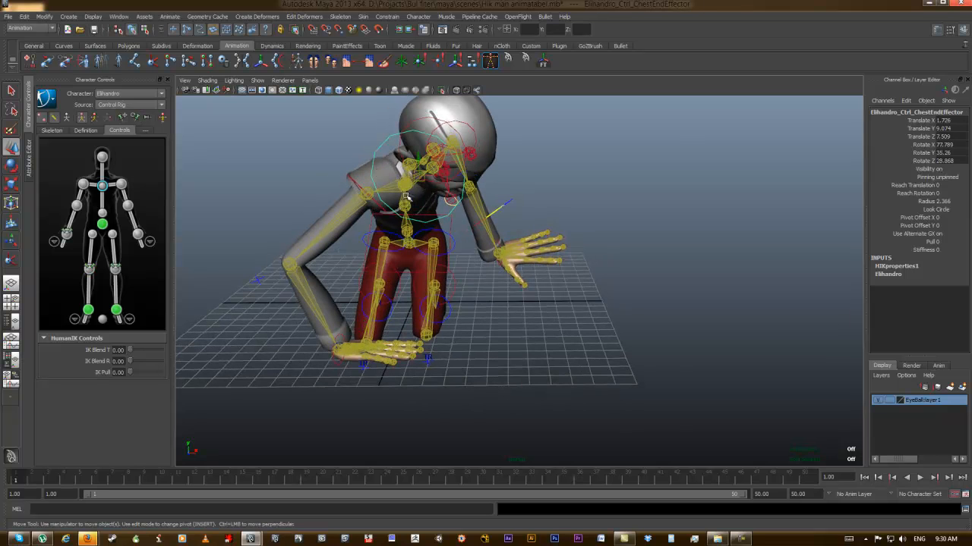
drag(418, 179, 538, 205)
Step: Set the left wrist effector on the floor in front of the character at about Translate 5.232, 0.5, 9.613
click(492, 261)
alt+drag(536, 253, 627, 261)
click(557, 246)
alt+drag(559, 249, 429, 256)
alt+drag(430, 257, 451, 369)
alt+drag(547, 271, 514, 222)
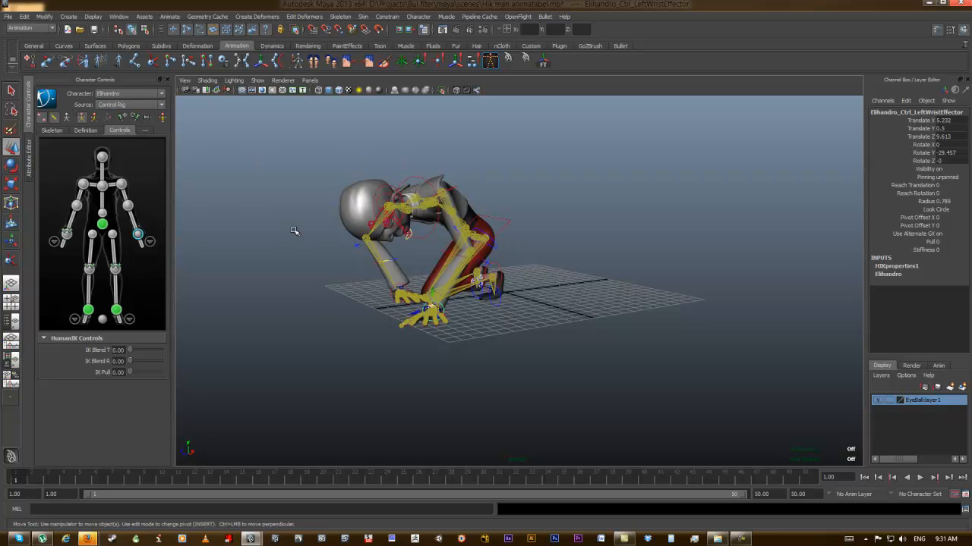
alt+drag(262, 239, 351, 241)
alt+right_drag(352, 241, 414, 248)
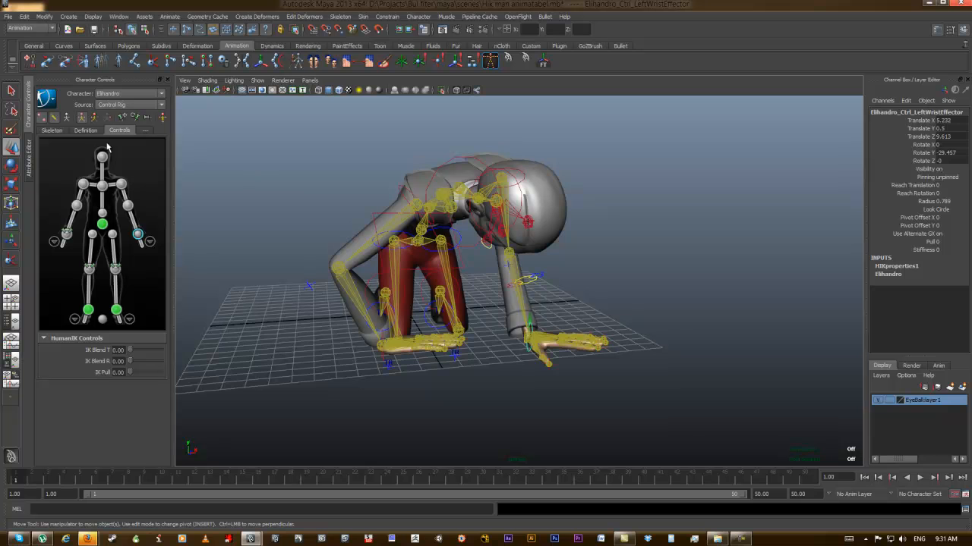
alt+drag(391, 265, 320, 253)
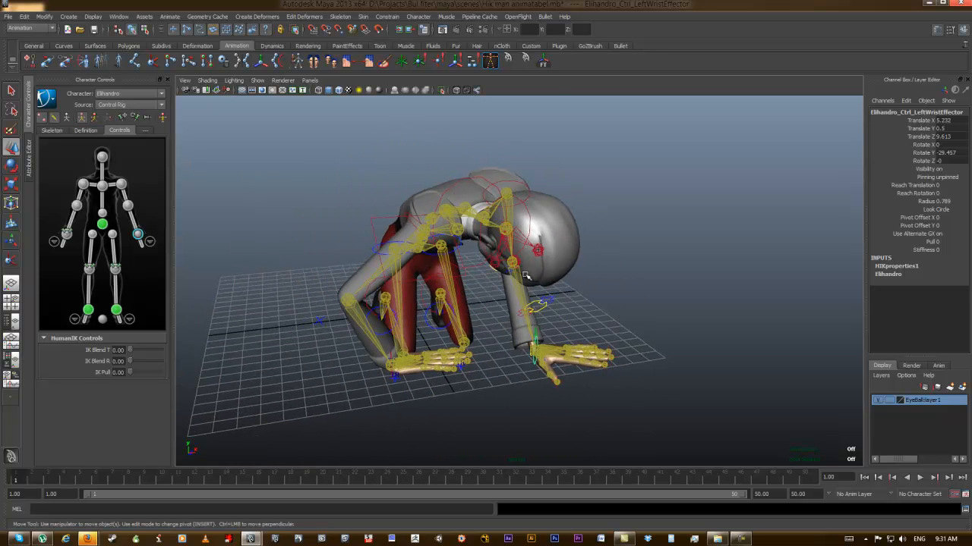